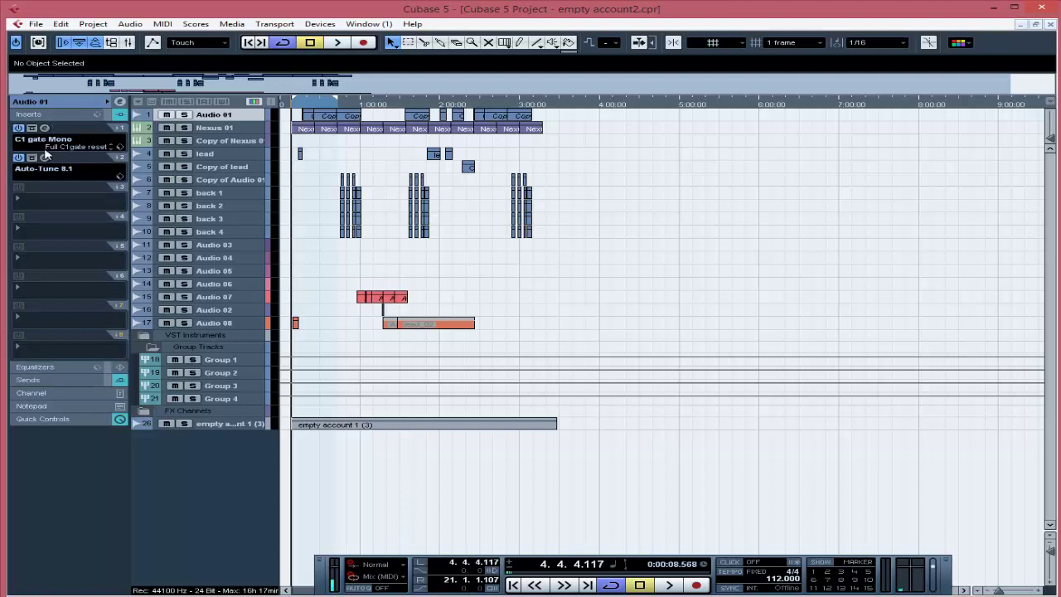
# Step: Review the Auto-Tune 8.1 settings in insert slot 2 of the Audio 01 track, and close the plug-in window
pyautogui.click(45, 158)
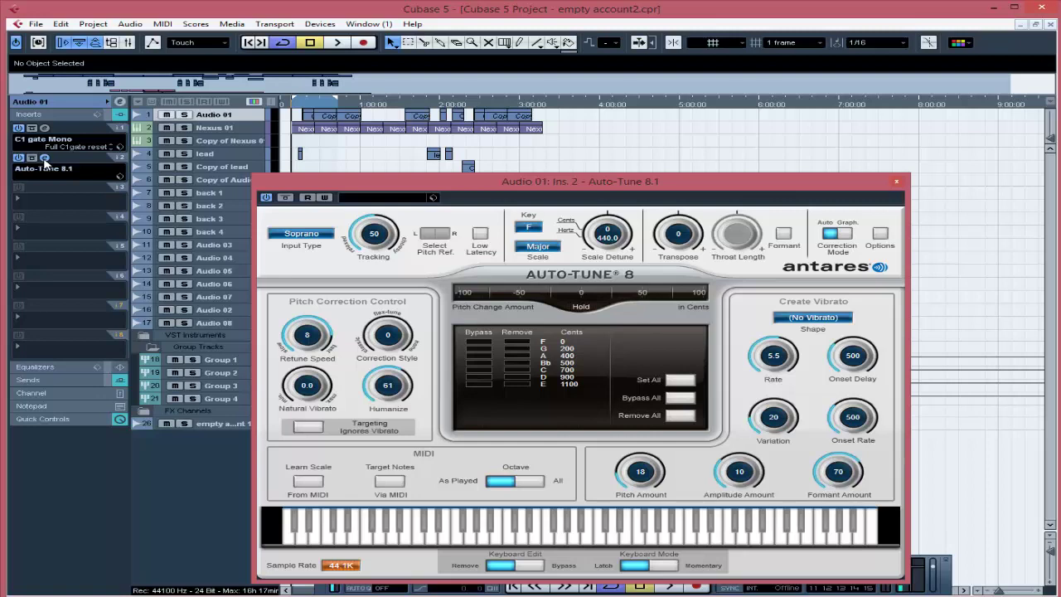
pyautogui.click(895, 181)
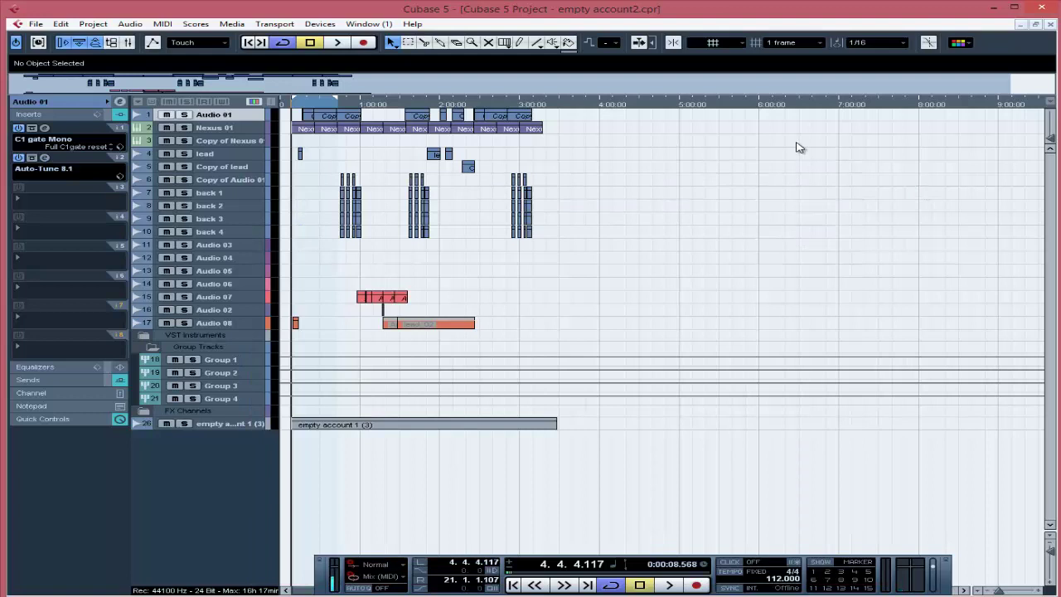
# Step: Play the full mix while enlarging the Audio 01 track and magnifying the timeline to show its waveforms, and stop playback
pyautogui.press('space')
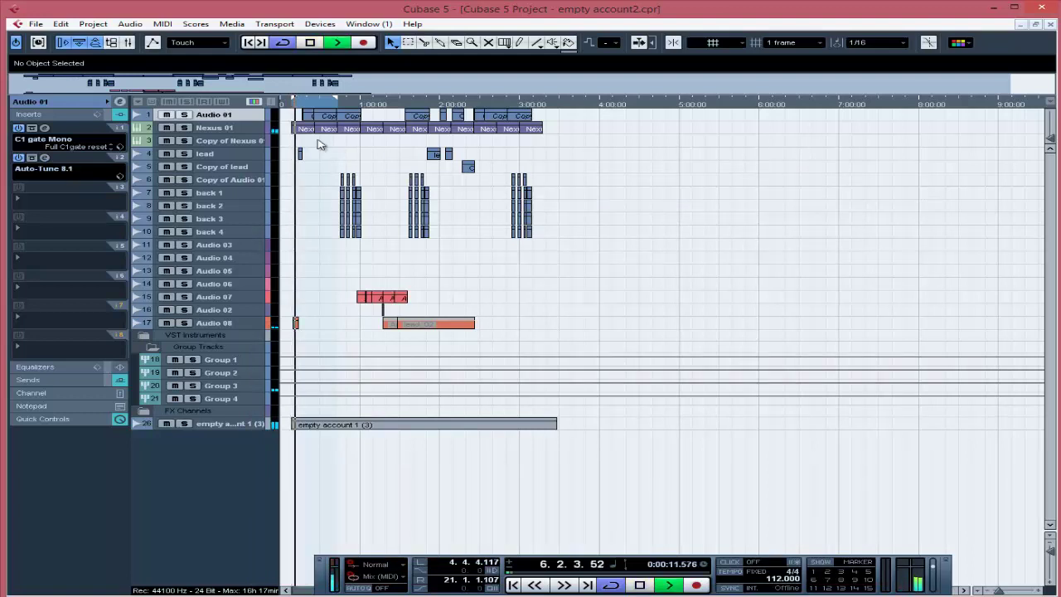
pyautogui.moveTo(247, 121); pyautogui.dragTo(248, 175)
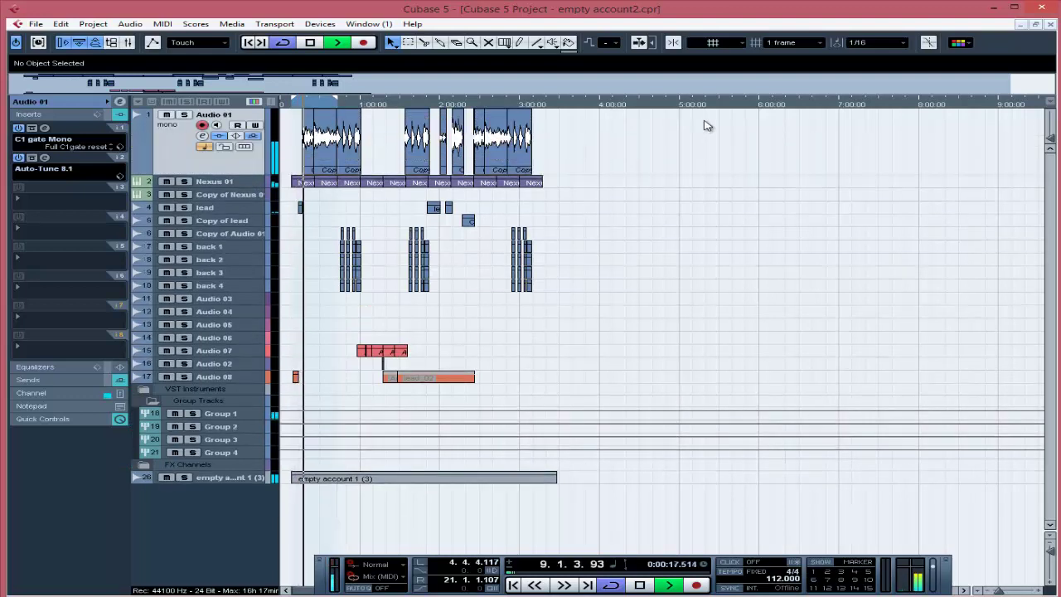
pyautogui.press('h')
pyautogui.press('h')
pyautogui.press('h')
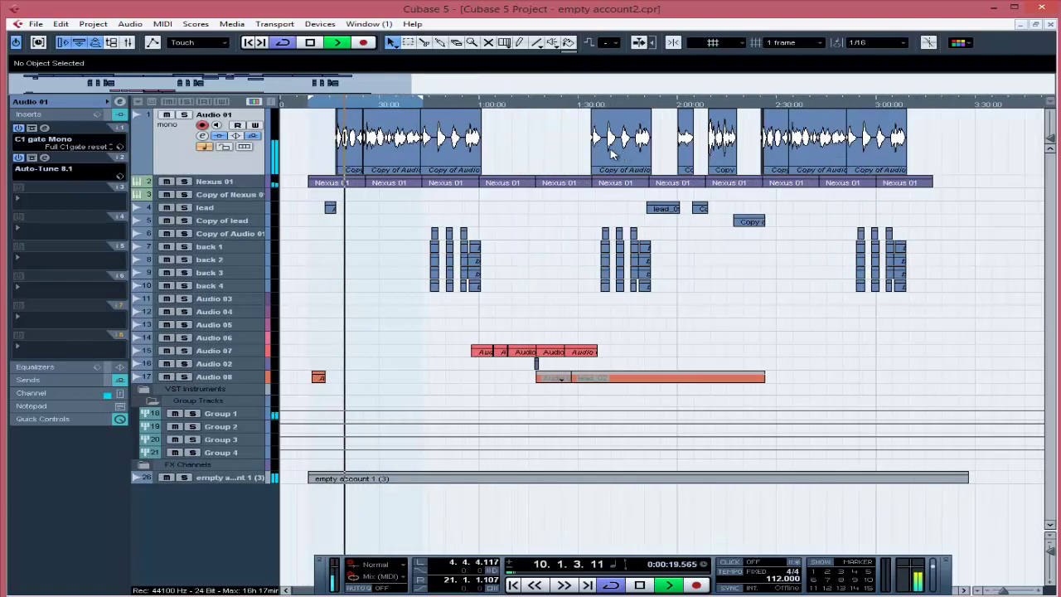
pyautogui.press('h')
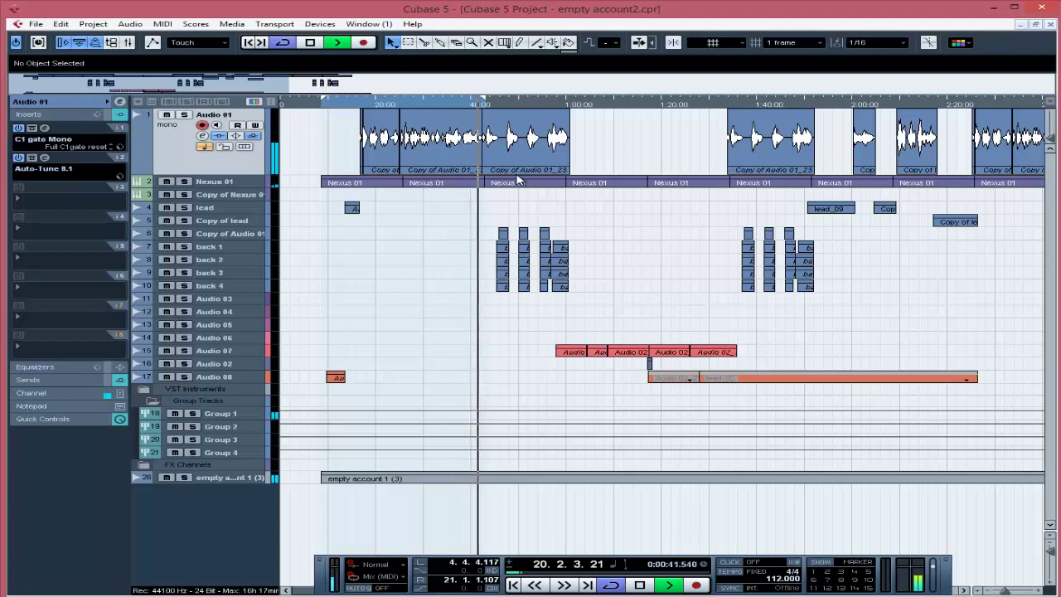
pyautogui.press('space')
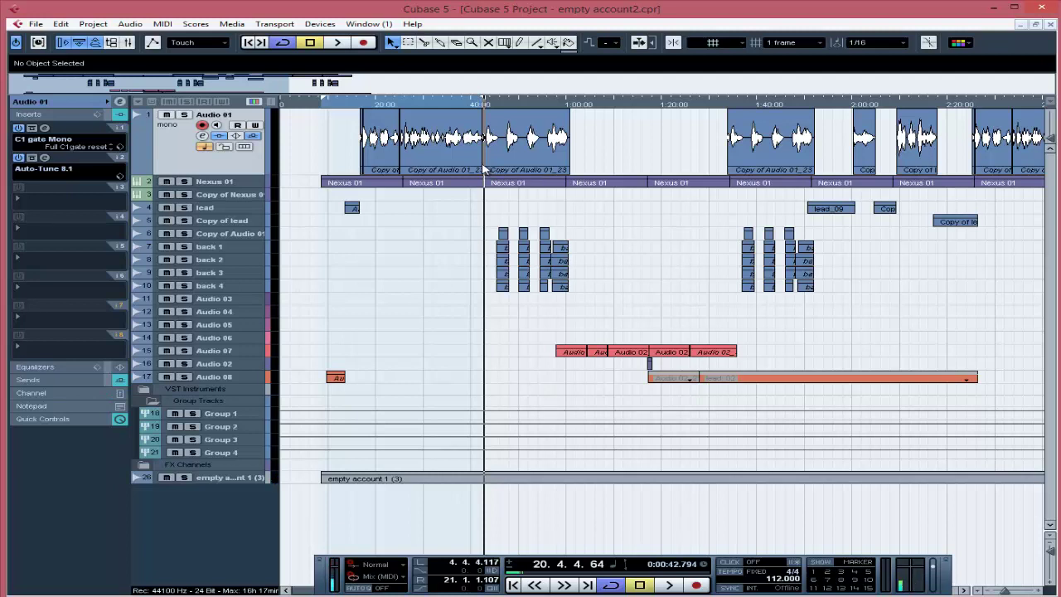
# Step: Solo the Audio 01 track and play the vocal from bar 9 with its Auto-Tune insert switched off
pyautogui.click(185, 115)
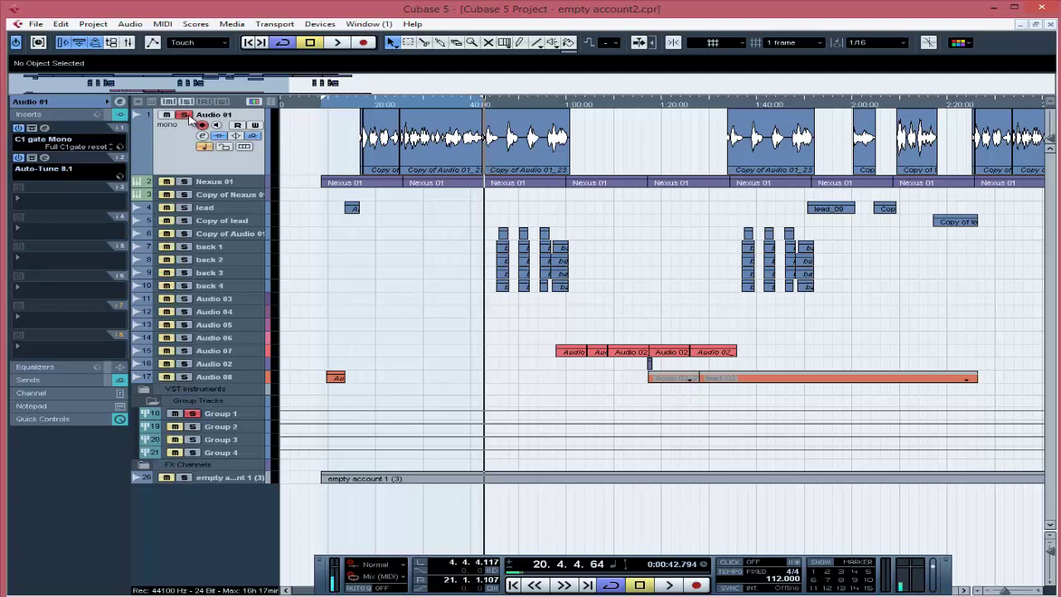
pyautogui.click(363, 105)
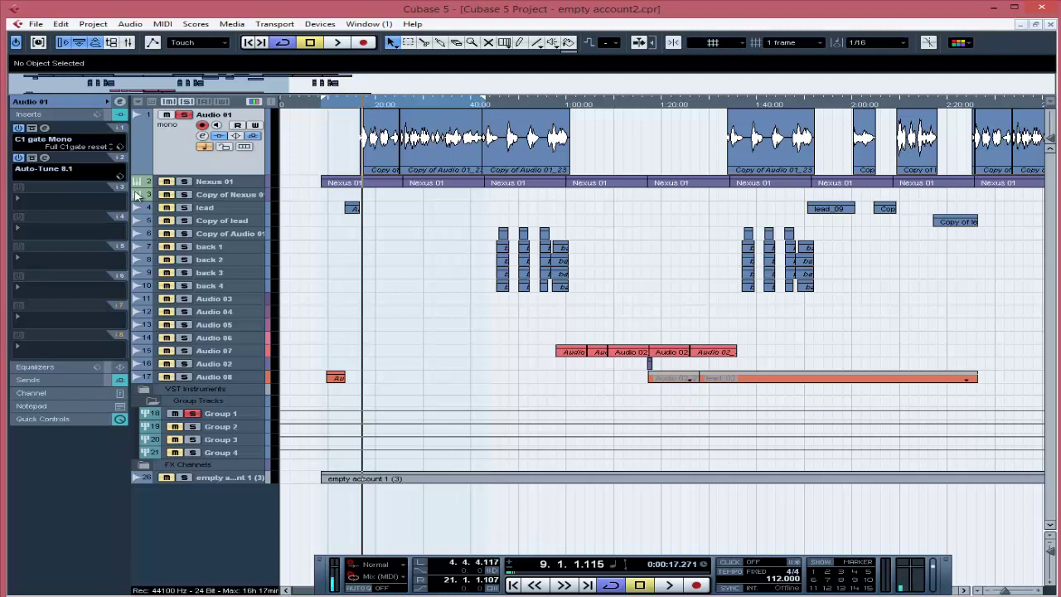
pyautogui.click(18, 158)
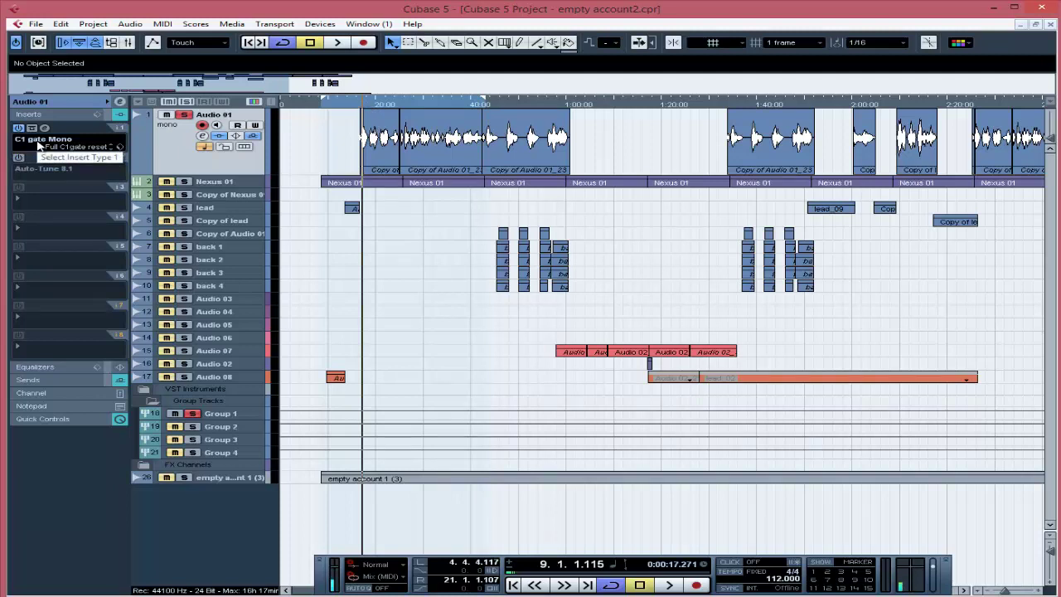
pyautogui.press('space')
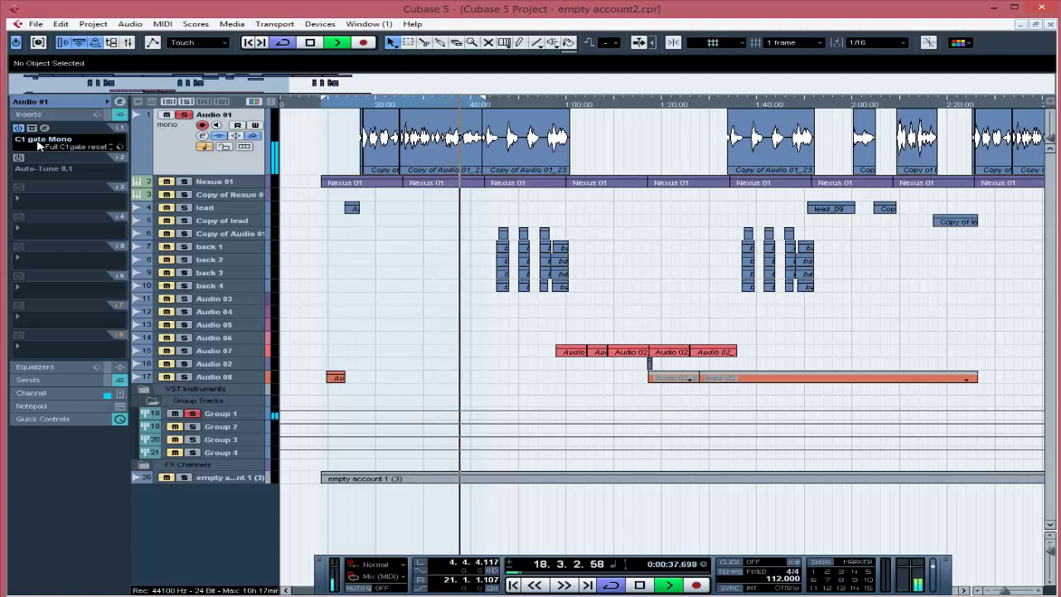
pyautogui.press('space')
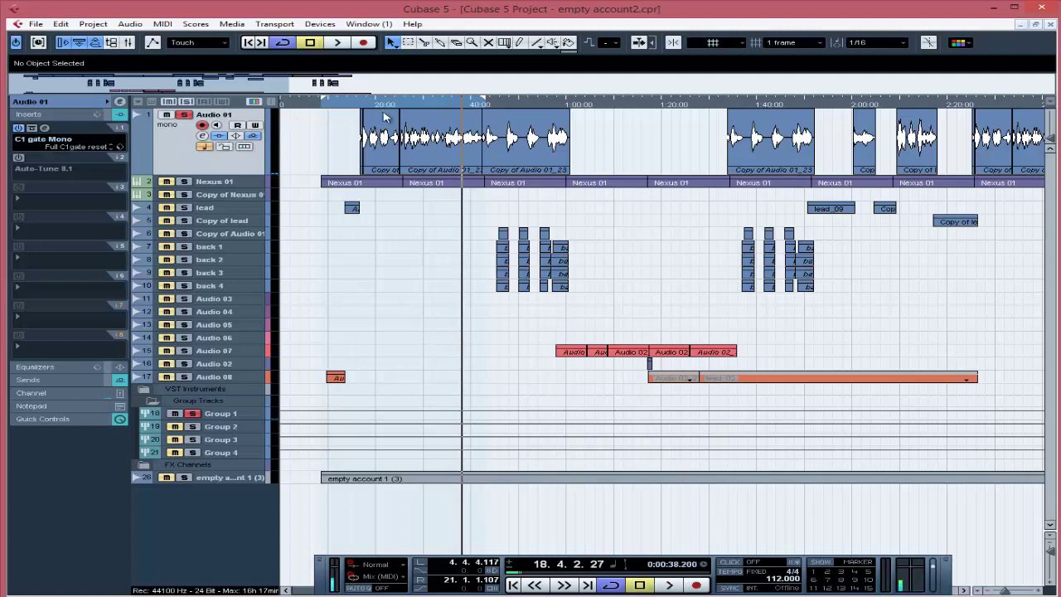
pyautogui.click(446, 106)
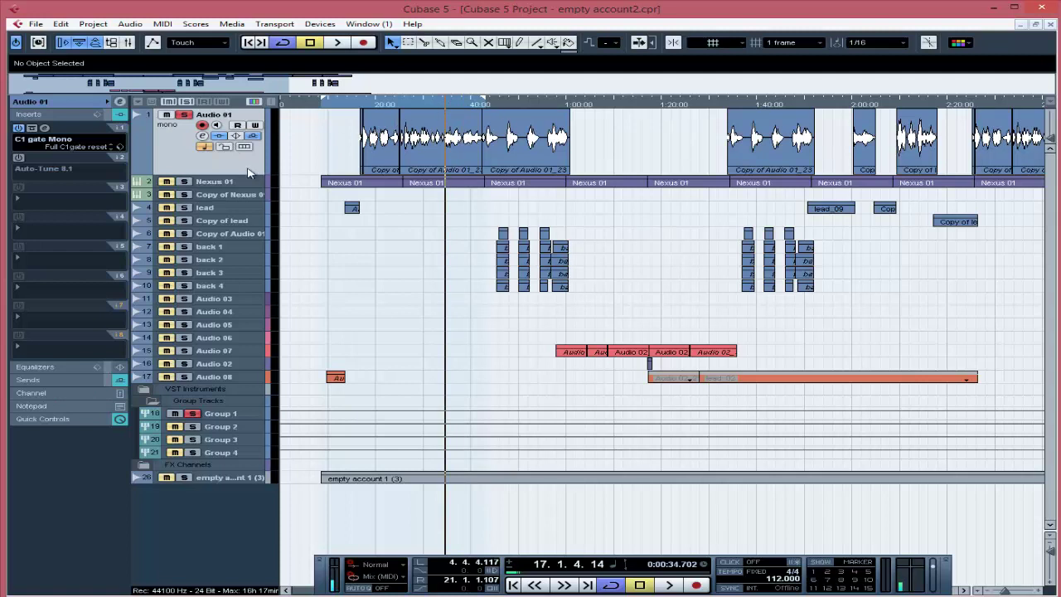
# Step: Switch the Auto-Tune insert on Audio 01 back on and choose the Major scale and key F in its editor
pyautogui.click(19, 158)
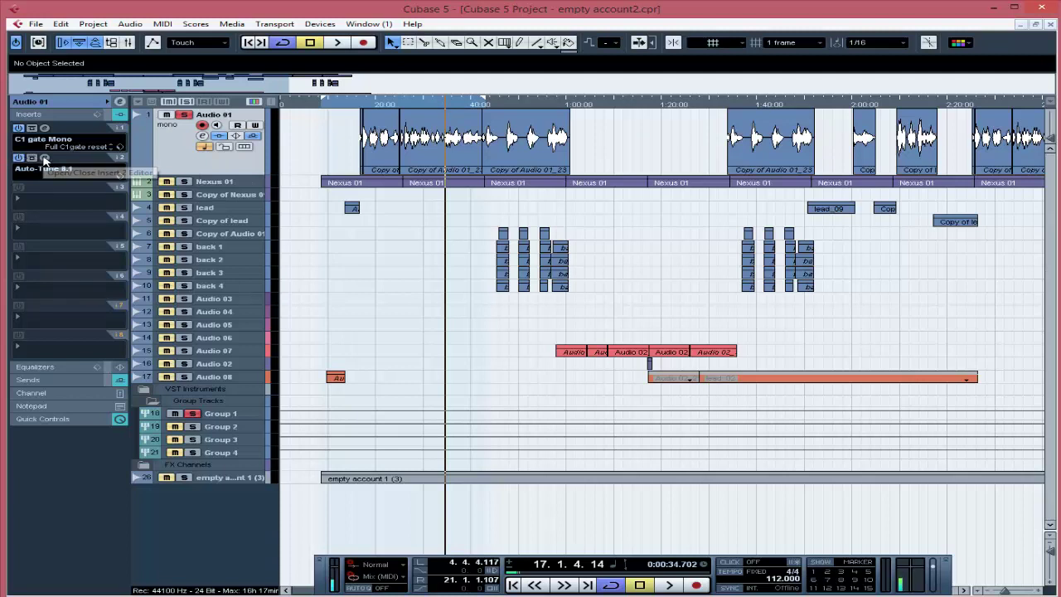
pyautogui.click(45, 158)
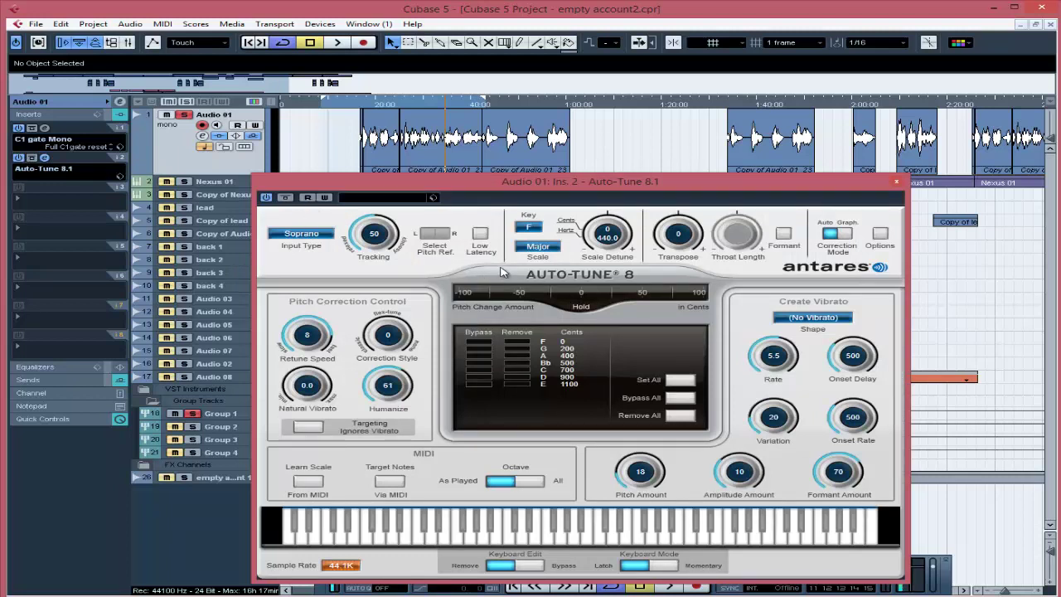
pyautogui.click(551, 249)
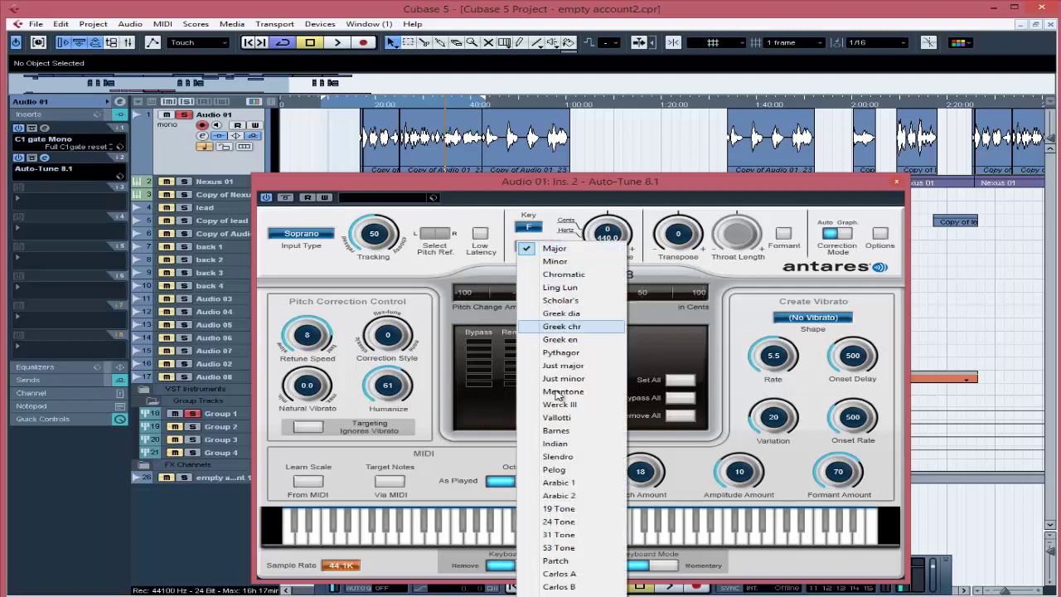
pyautogui.click(557, 249)
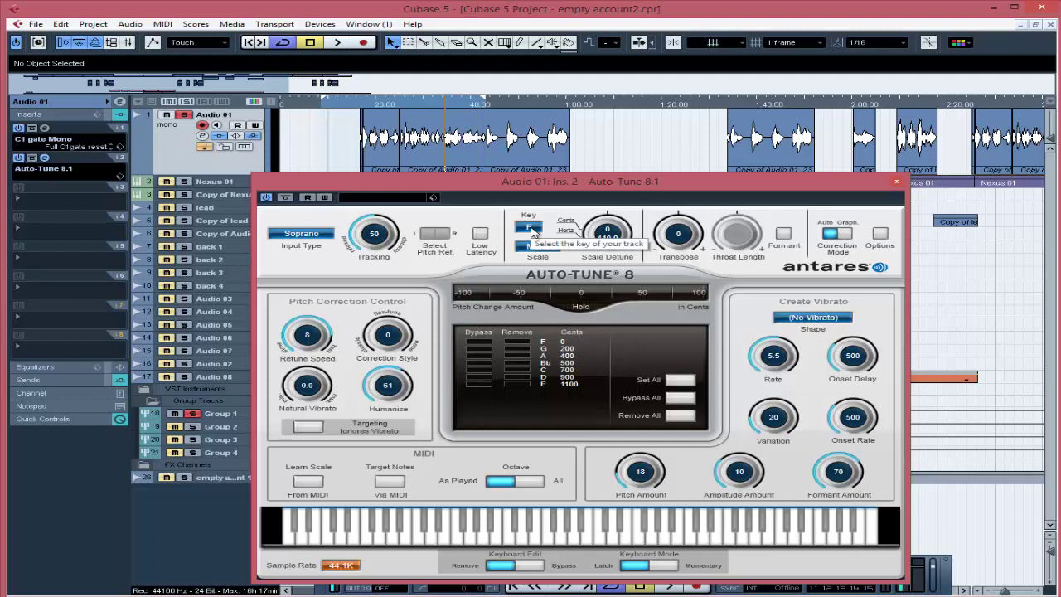
pyautogui.click(530, 231)
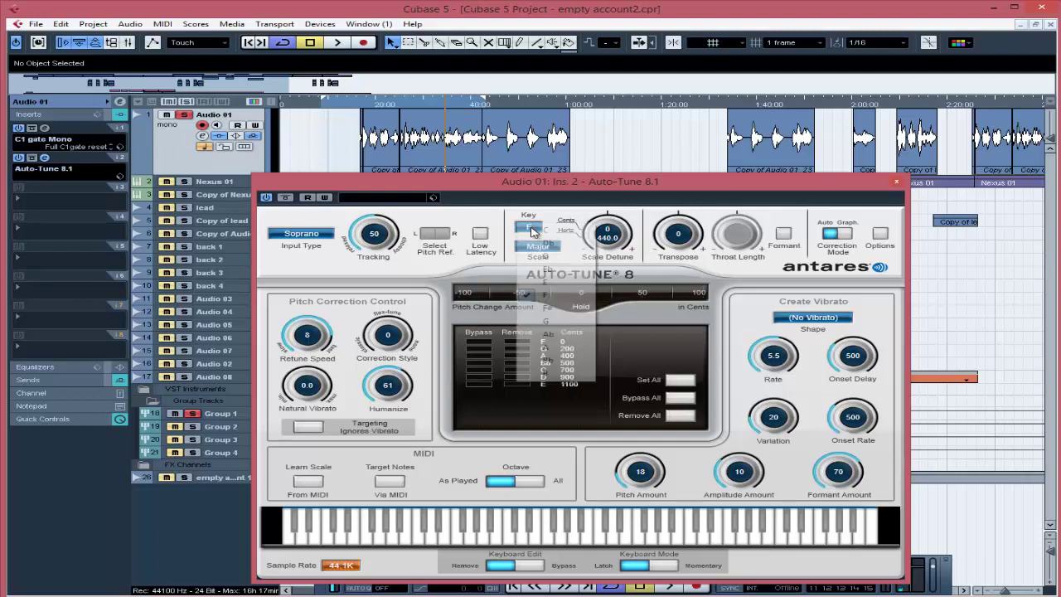
pyautogui.click(547, 296)
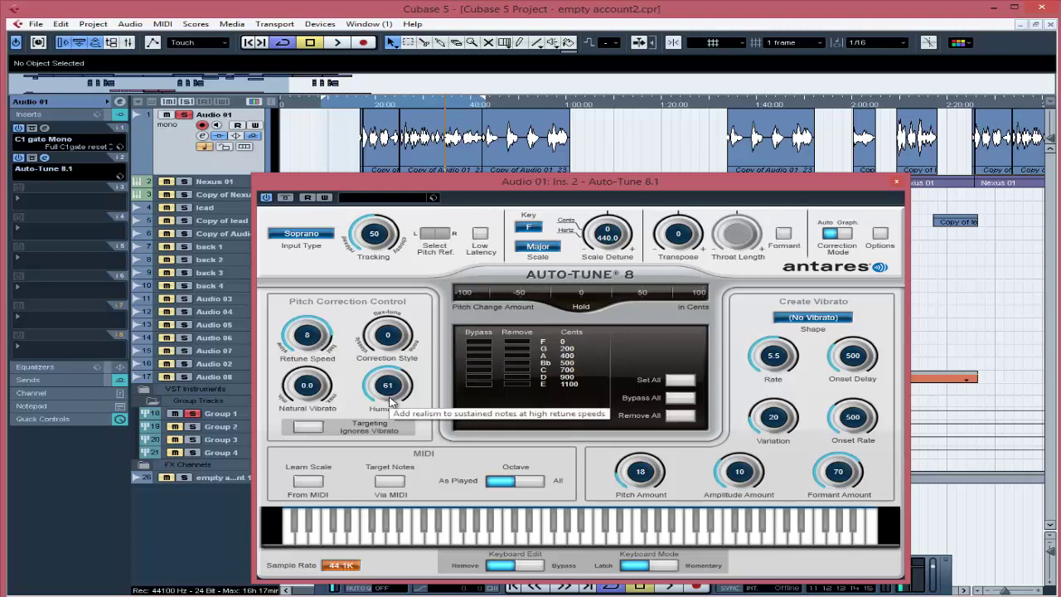
# Step: Try a Retune Speed of 34 and a Humanize amount of 51 in Auto-Tune
pyautogui.moveTo(323, 347)
pyautogui.mouseDown()
pyautogui.moveTo(325, 385)
pyautogui.moveTo(323, 355)
pyautogui.mouseUp()
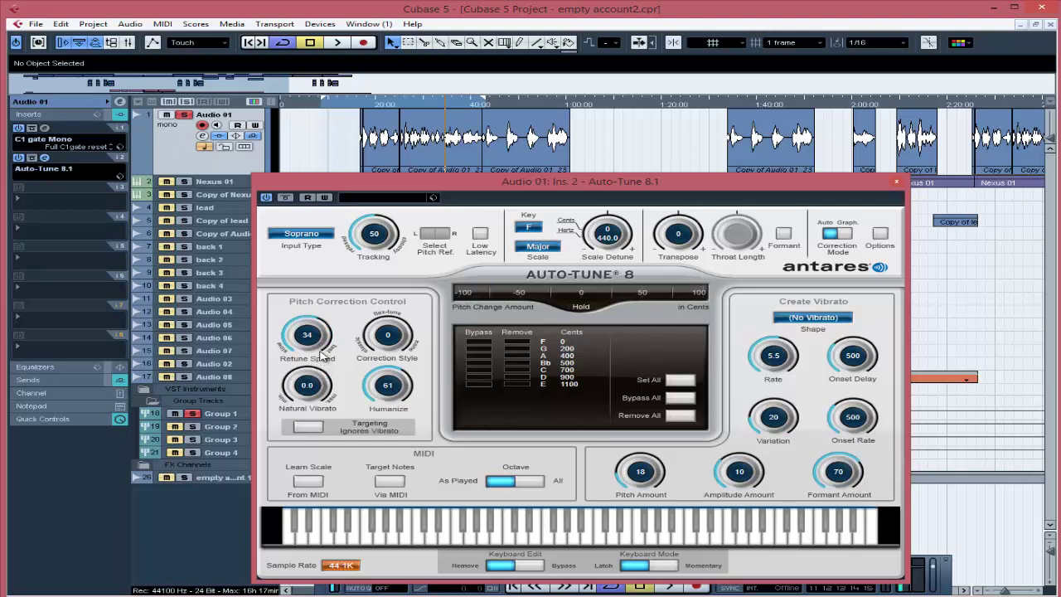
pyautogui.moveTo(388, 389); pyautogui.dragTo(390, 434)
pyautogui.moveTo(386, 386); pyautogui.dragTo(389, 344)
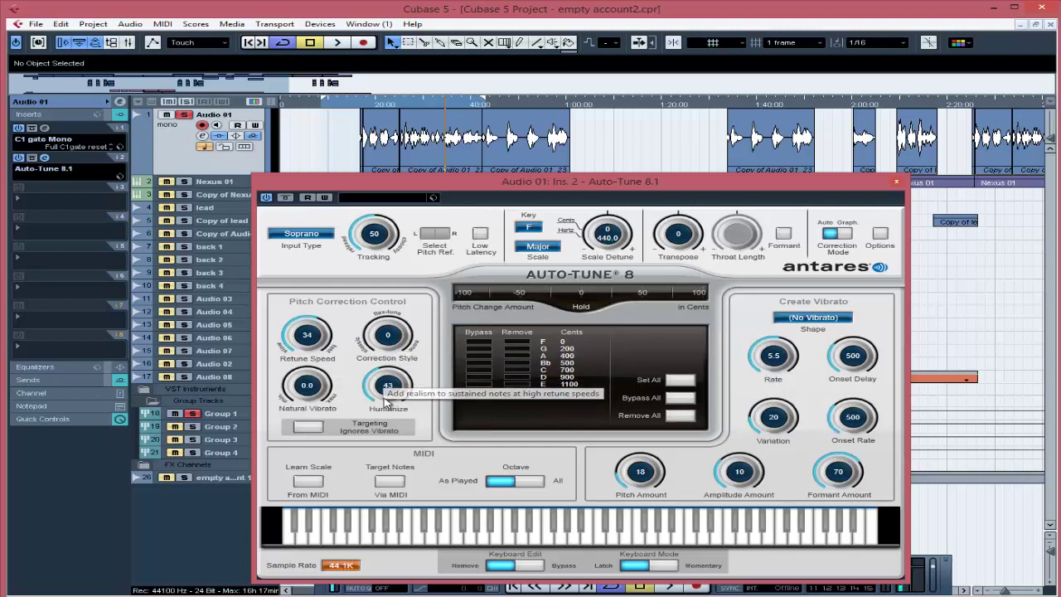
pyautogui.moveTo(388, 405); pyautogui.dragTo(384, 383)
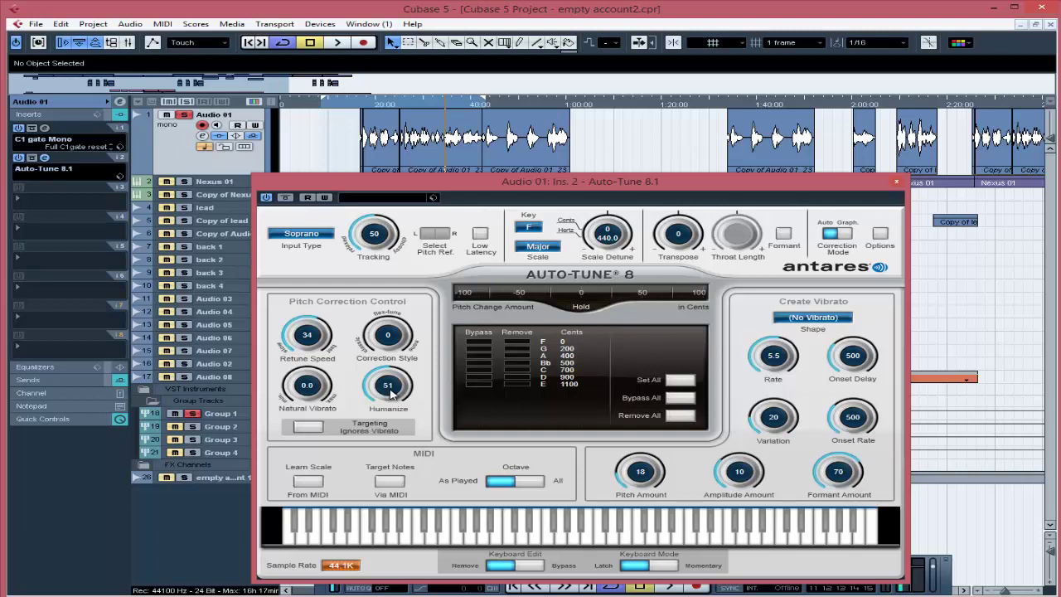
# Step: Set Retune Speed and Humanize to 0 and play the soloed vocal from about 20 seconds
pyautogui.click(315, 334)
pyautogui.click(383, 106)
pyautogui.press('space')
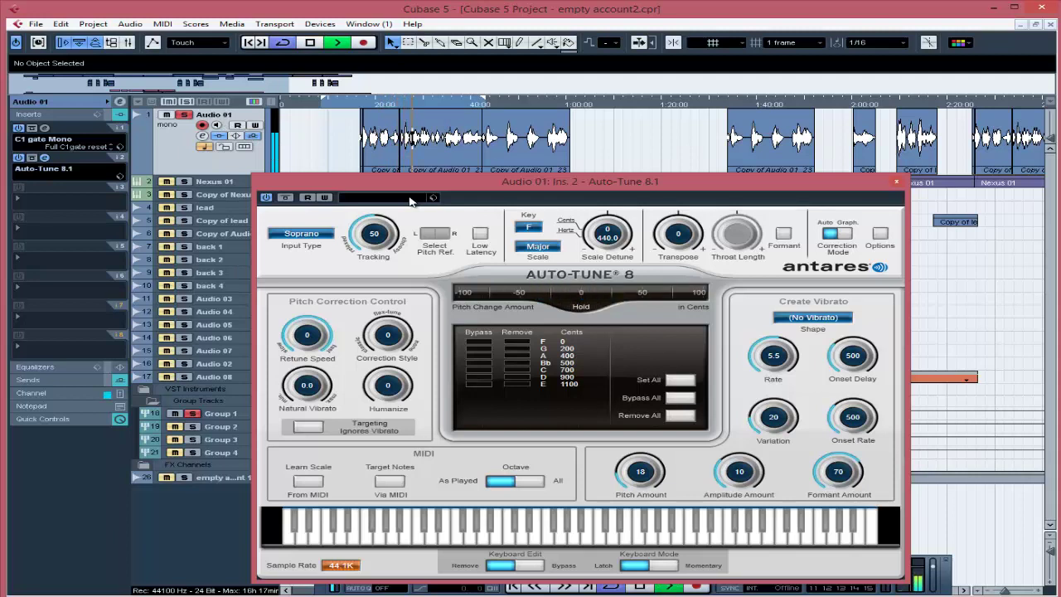
pyautogui.press('space')
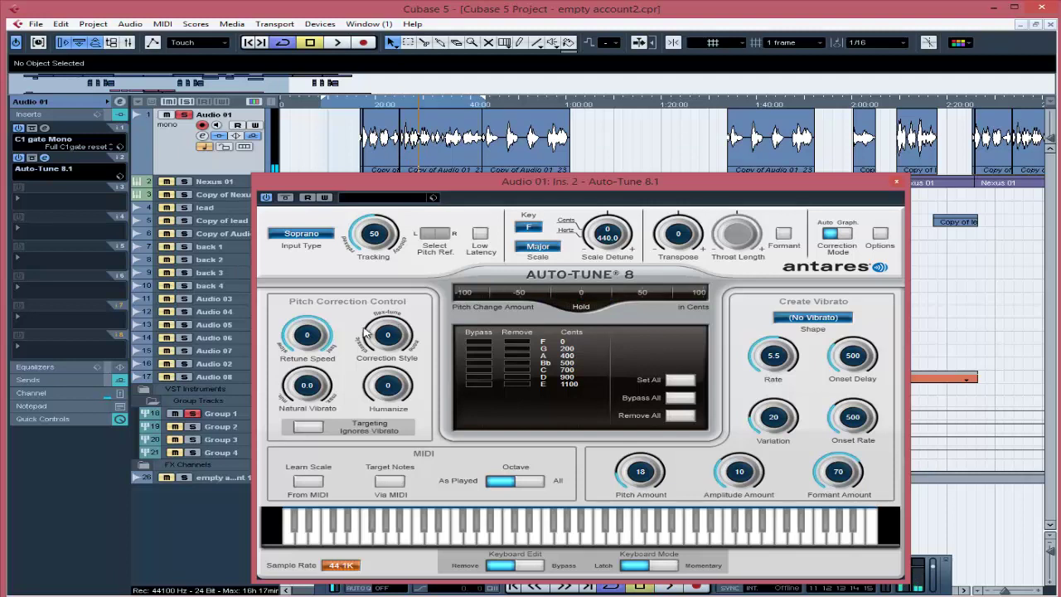
# Step: Set Retune Speed to 8 and play the soloed vocal with Humanize at 0
pyautogui.moveTo(323, 337); pyautogui.dragTo(319, 355)
pyautogui.press('space')
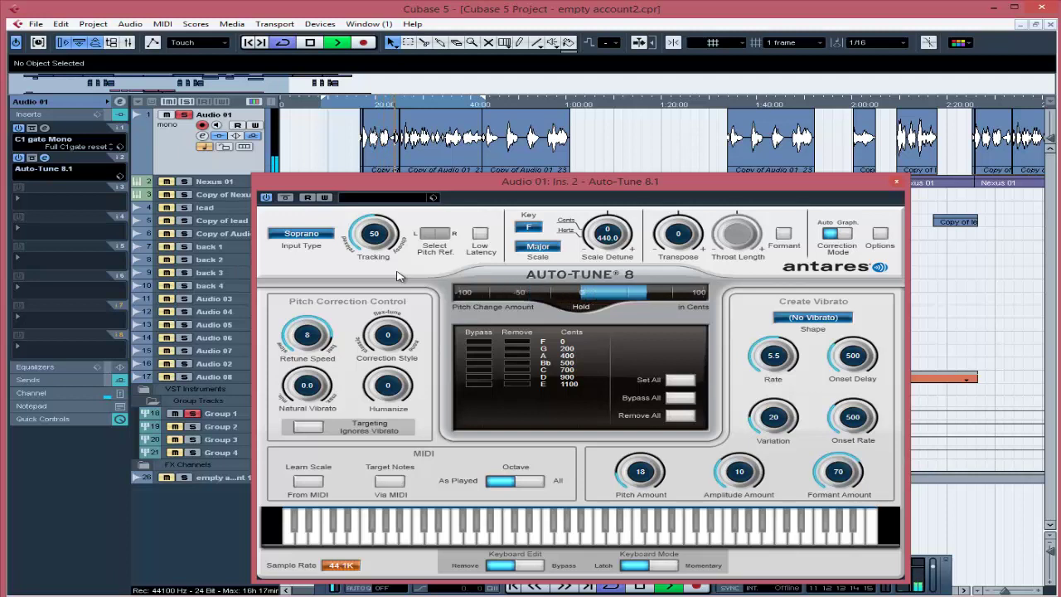
pyautogui.press('space')
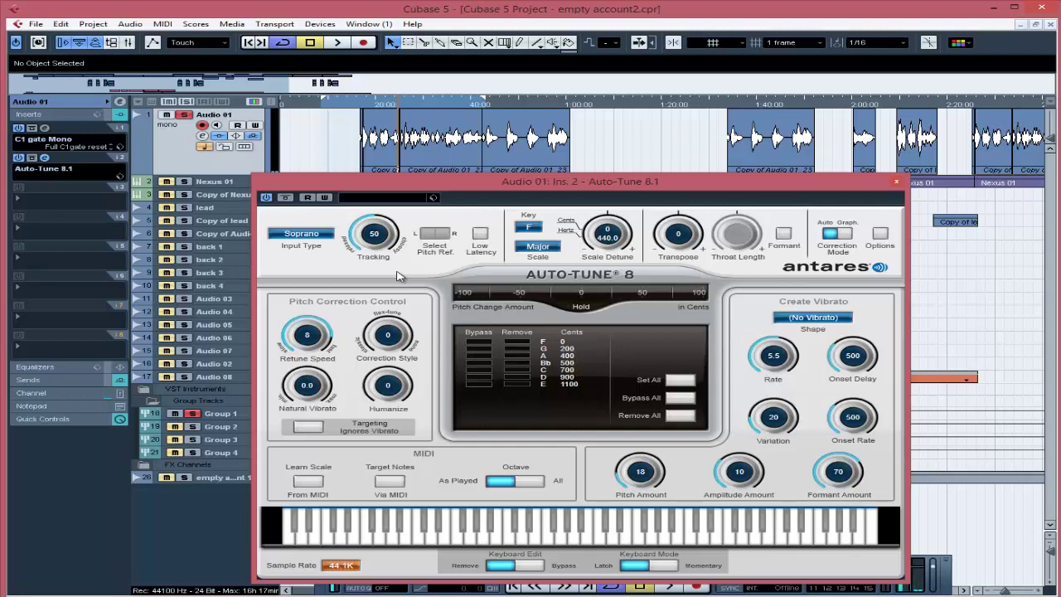
pyautogui.press('space')
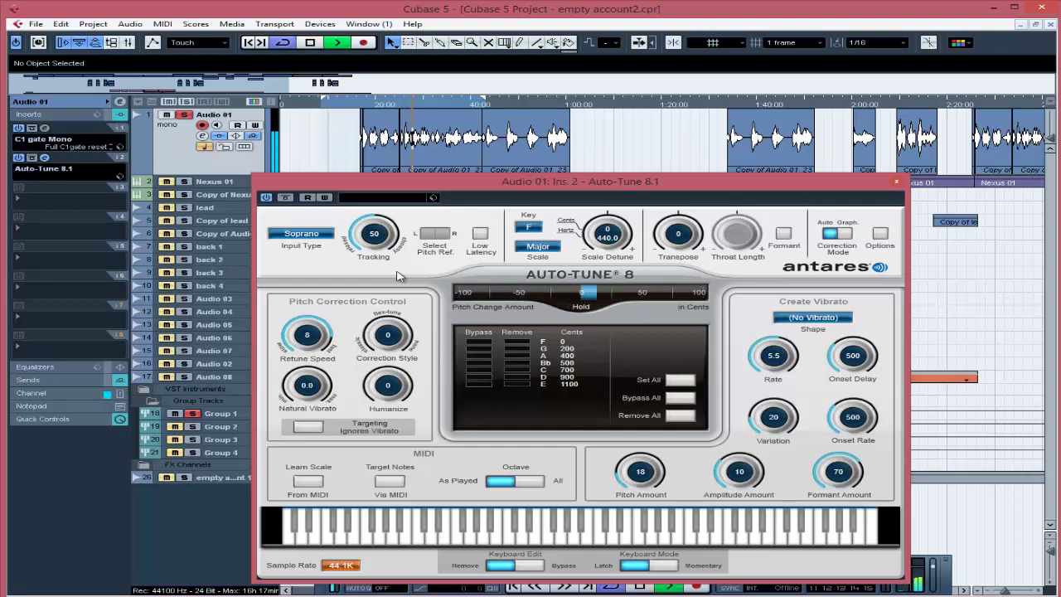
pyautogui.press('space')
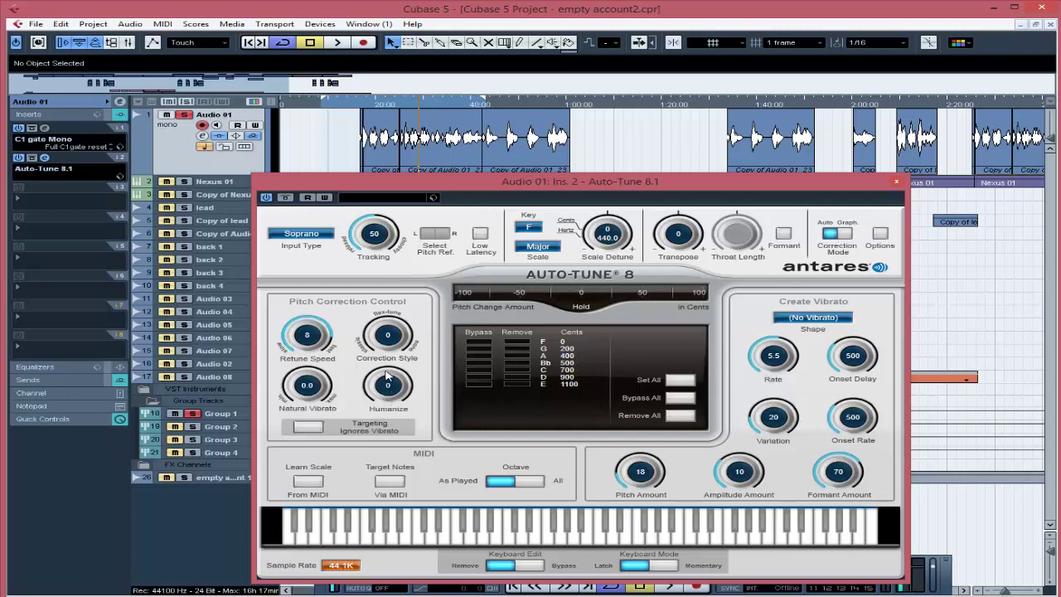
# Step: Set Humanize to 61 and Retune Speed to 10 while listening to the soloed vocal
pyautogui.moveTo(386, 375)
pyautogui.mouseDown()
pyautogui.moveTo(387, 358)
pyautogui.moveTo(384, 374)
pyautogui.mouseUp()
pyautogui.press('space')
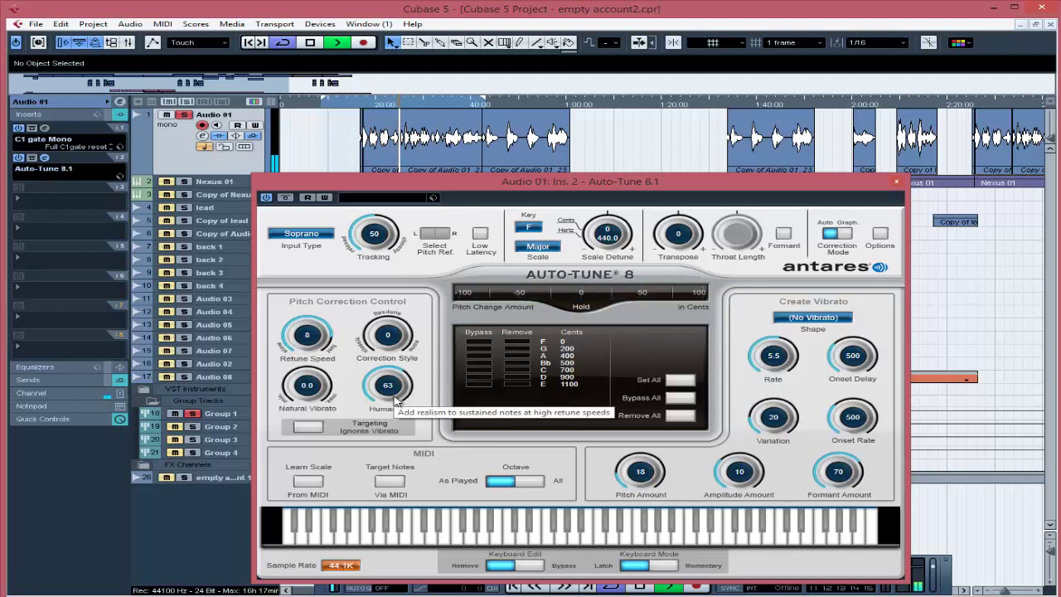
pyautogui.scroll(-2, 395, 400)
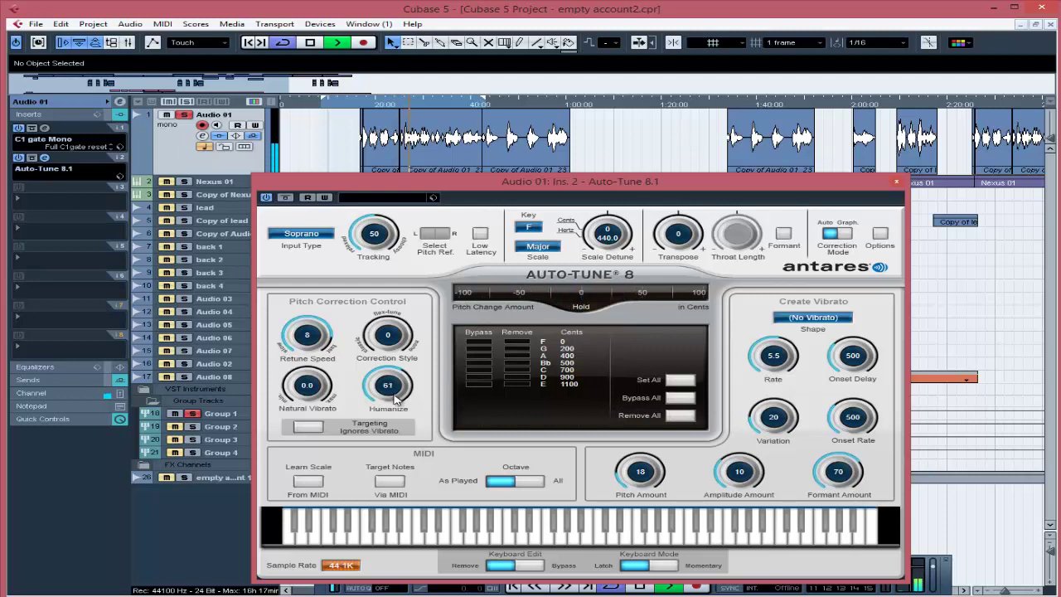
pyautogui.press('space')
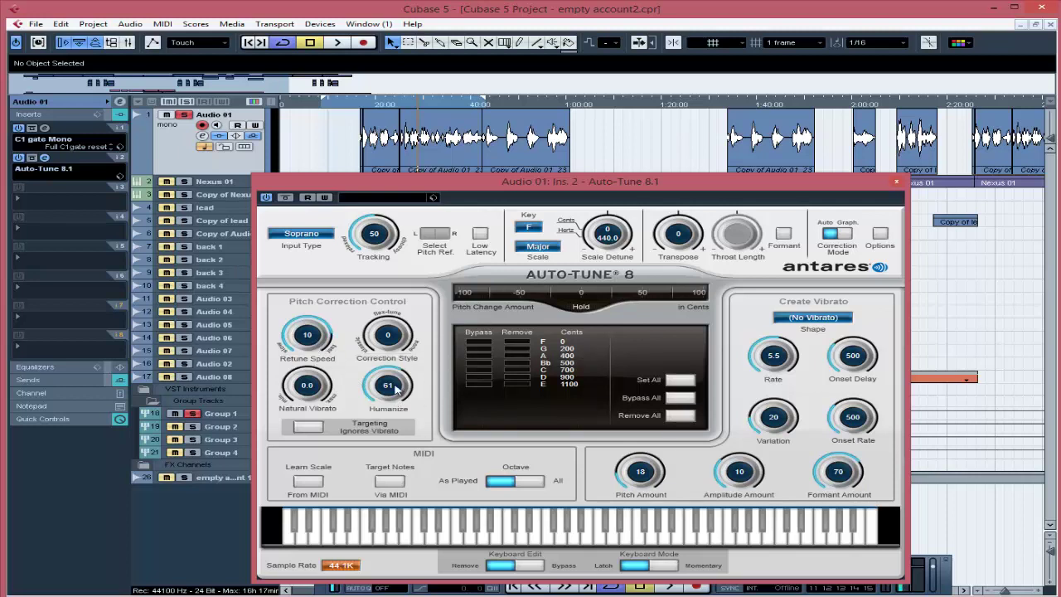
# Step: Readjust the Retune Speed and Humanize amounts in Auto-Tune, and close the plug-in window
pyautogui.moveTo(315, 349)
pyautogui.mouseDown()
pyautogui.moveTo(316, 362)
pyautogui.moveTo(322, 350)
pyautogui.mouseUp()
pyautogui.moveTo(388, 386); pyautogui.dragTo(372, 457)
pyautogui.moveTo(388, 396); pyautogui.dragTo(386, 392)
pyautogui.moveTo(321, 340); pyautogui.dragTo(320, 307)
pyautogui.moveTo(388, 393)
pyautogui.mouseDown()
pyautogui.moveTo(393, 402)
pyautogui.moveTo(391, 389)
pyautogui.mouseUp()
pyautogui.click(897, 182)
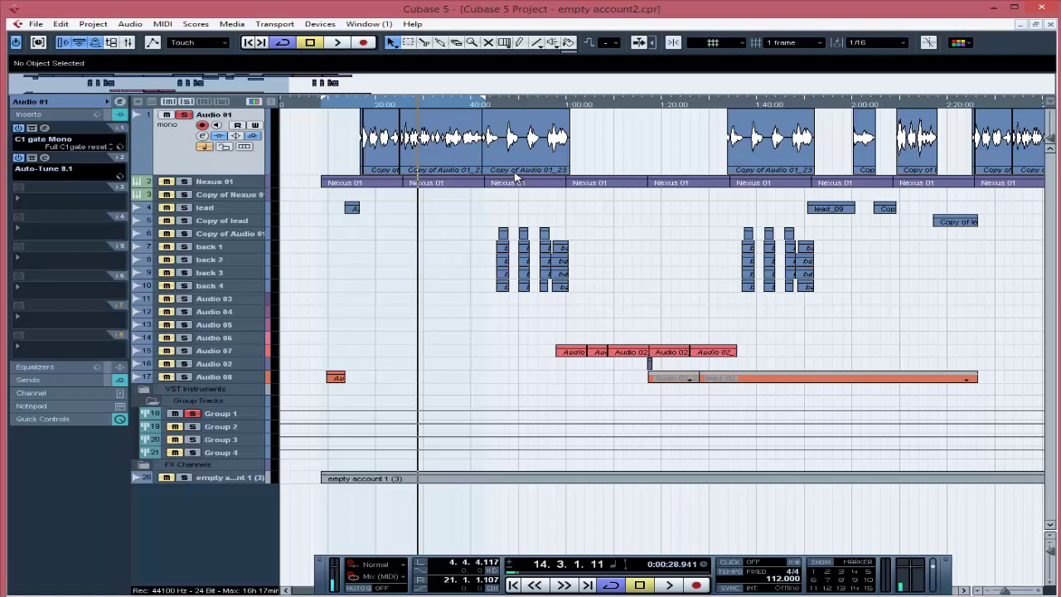
# Step: Open the Copy of Audio 01_23 event on the Audio 01 track in the Sample Editor and display its VariAudio section
pyautogui.doubleClick(467, 157)
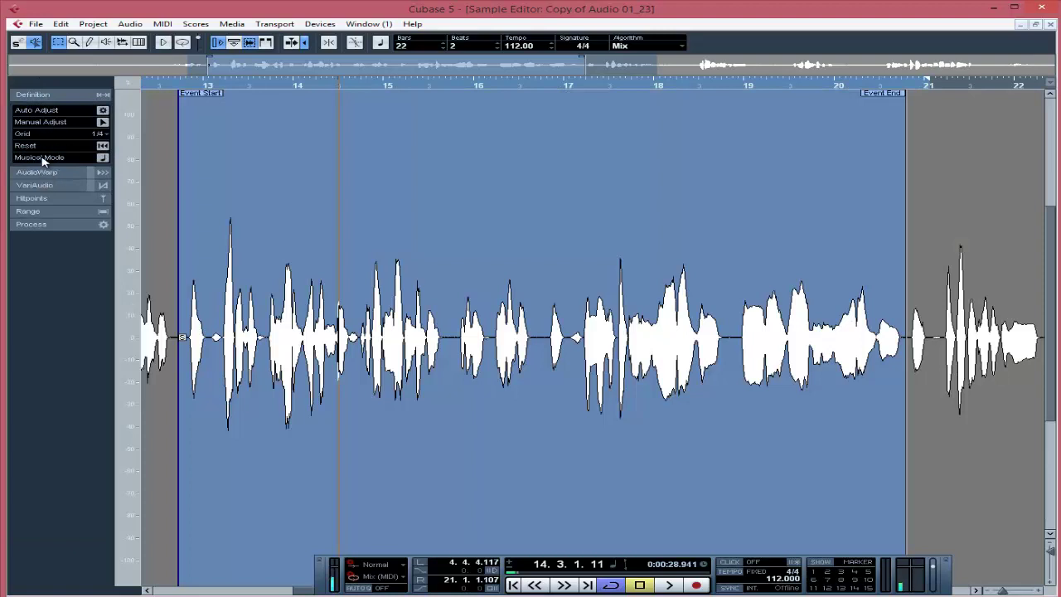
pyautogui.click(42, 171)
pyautogui.click(45, 147)
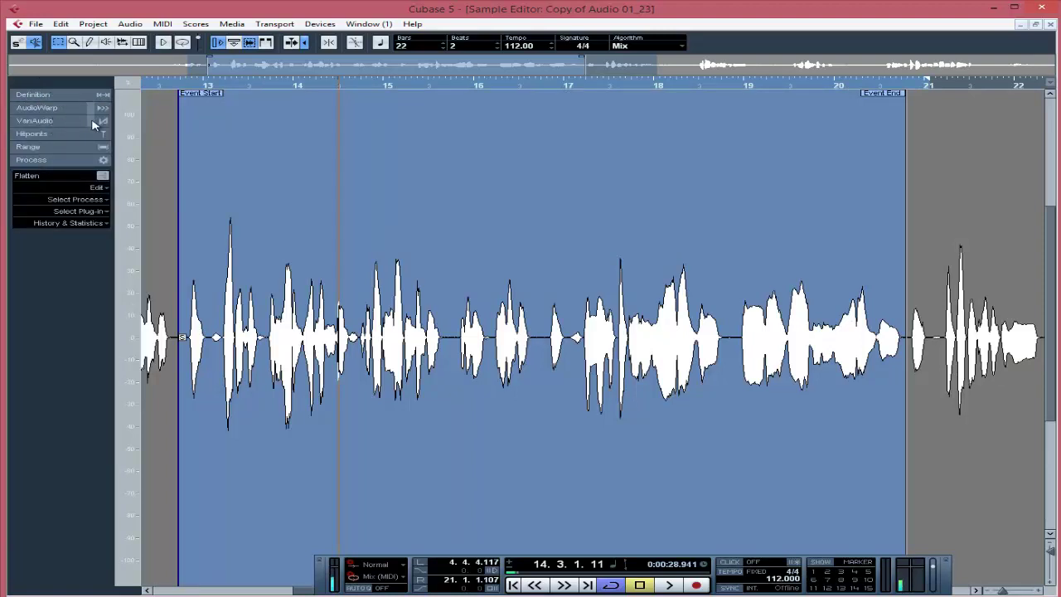
pyautogui.click(74, 124)
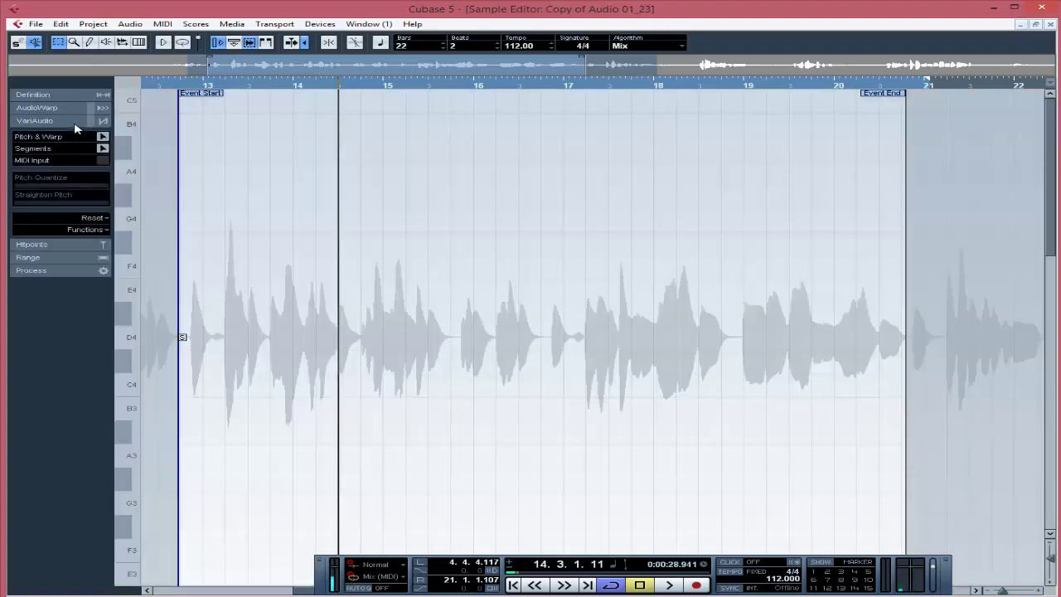
# Step: Activate Pitch & Warp to show the vocal's pitch segments, and listen to the event from its start to around bar 20
pyautogui.click(102, 138)
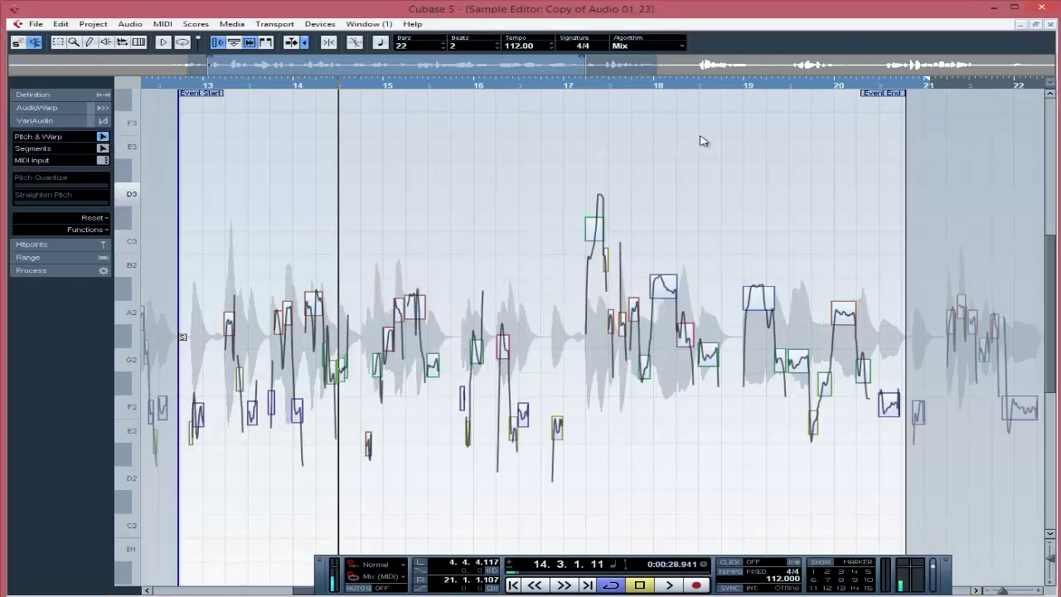
pyautogui.moveTo(391, 80); pyautogui.dragTo(339, 69)
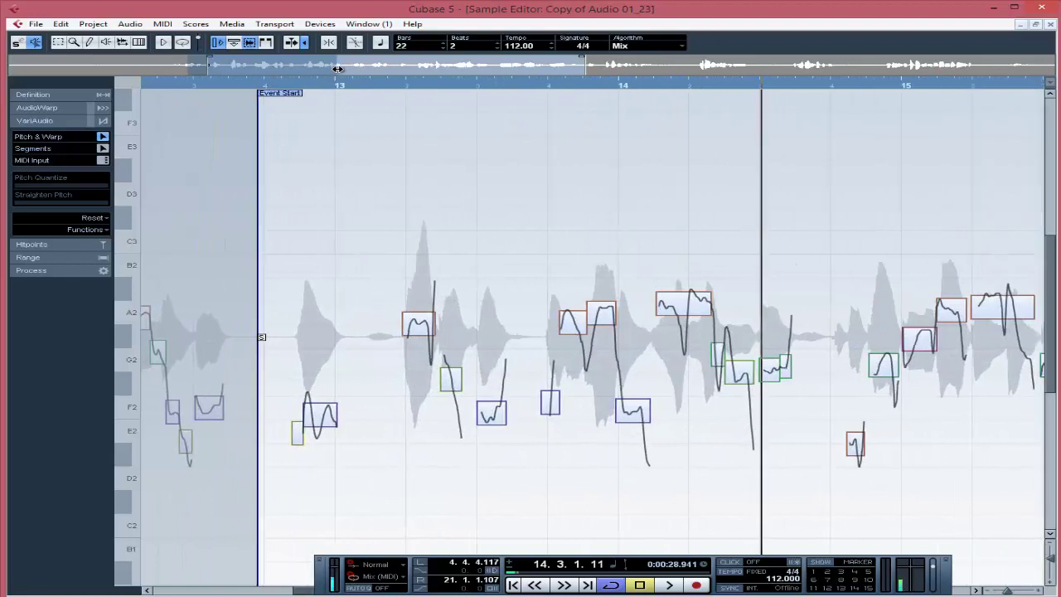
pyautogui.click(292, 84)
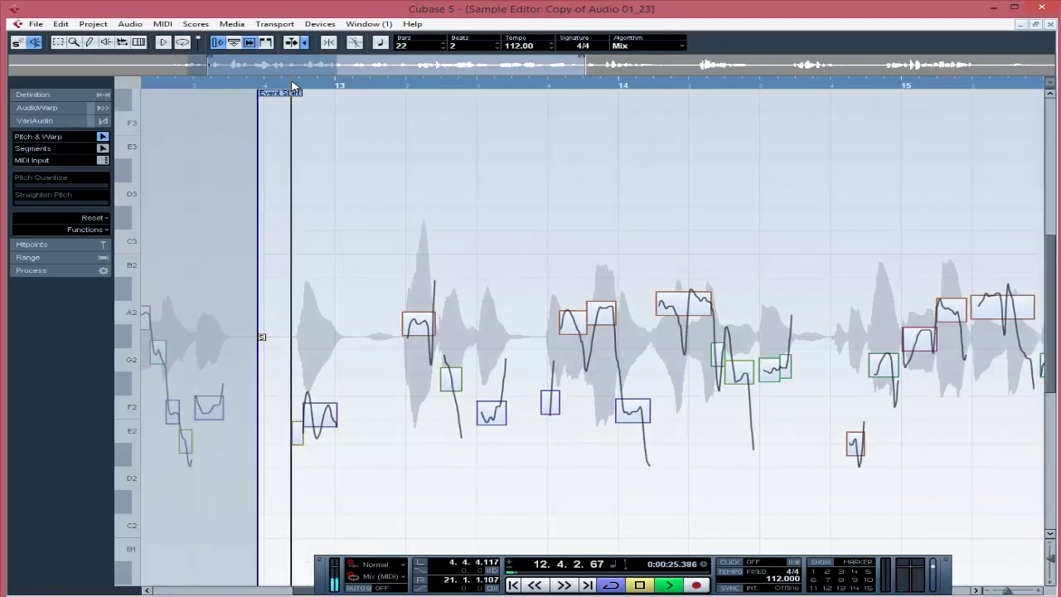
pyautogui.press('space')
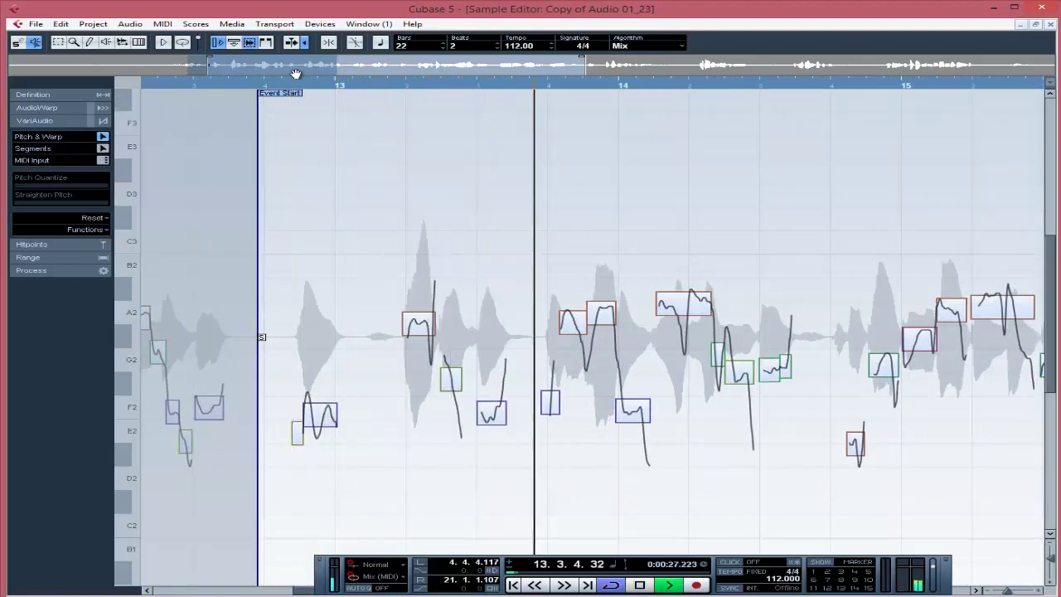
pyautogui.moveTo(329, 85); pyautogui.dragTo(551, 76)
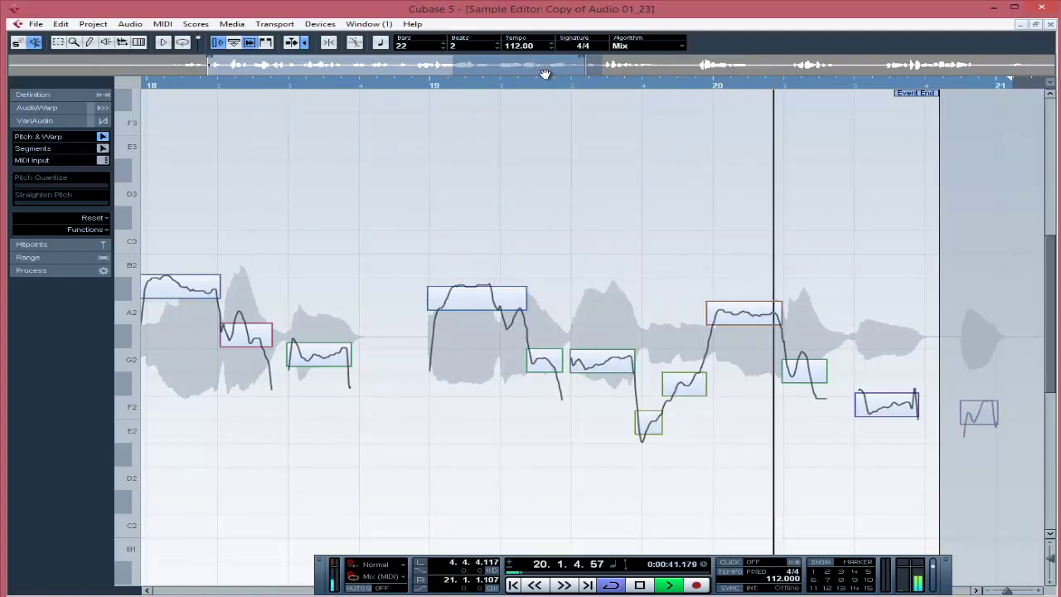
pyautogui.press('space')
# Step: Try shifting the short E2 segment before bar 20 slightly lower, accept the shared-audio processing, and listen from bar 19.2
pyautogui.click(568, 87)
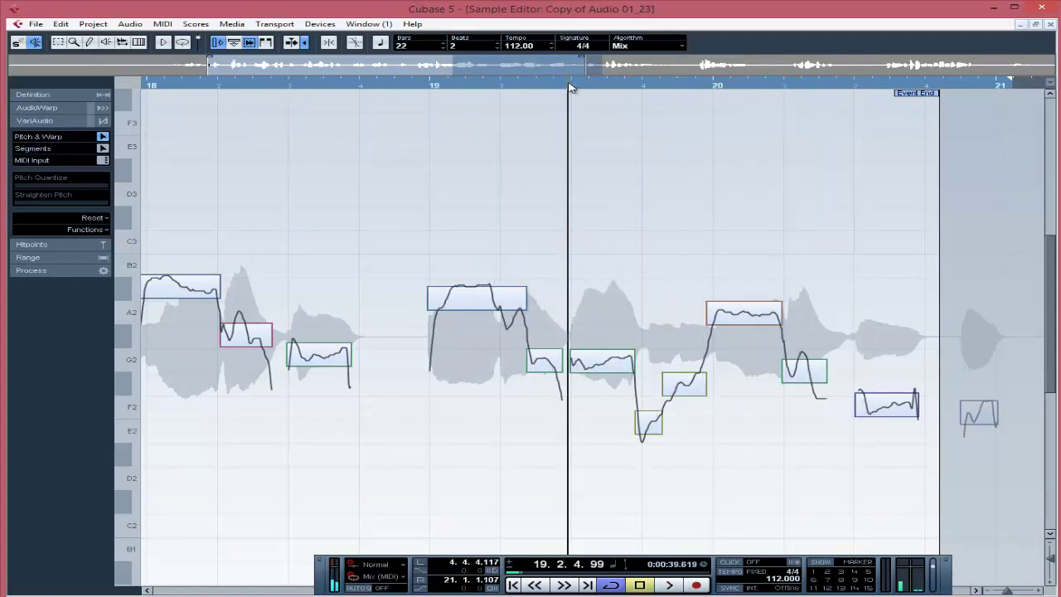
pyautogui.click(646, 427)
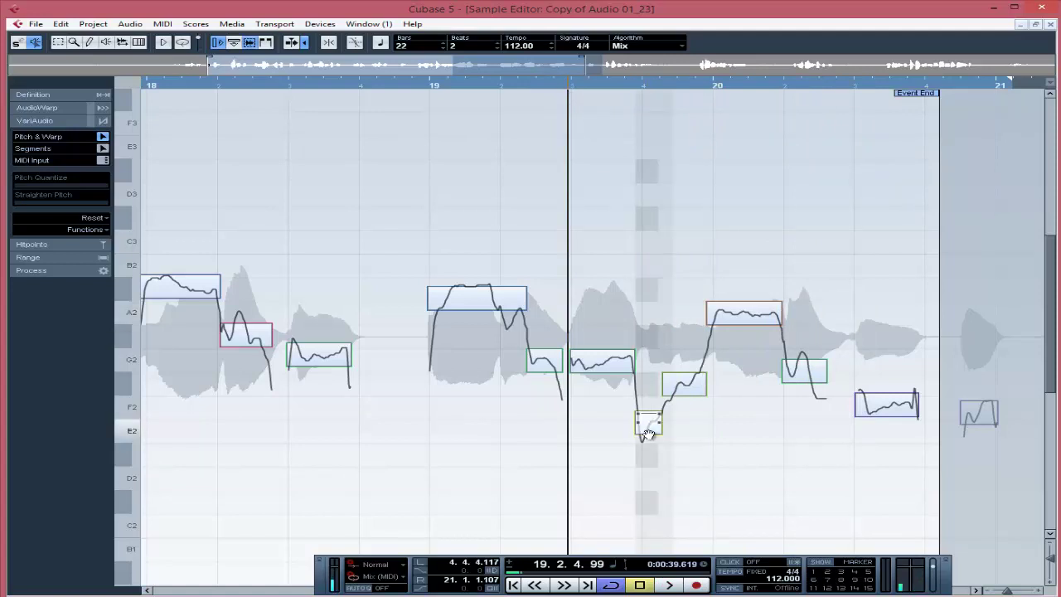
pyautogui.click(648, 429)
pyautogui.click(647, 432)
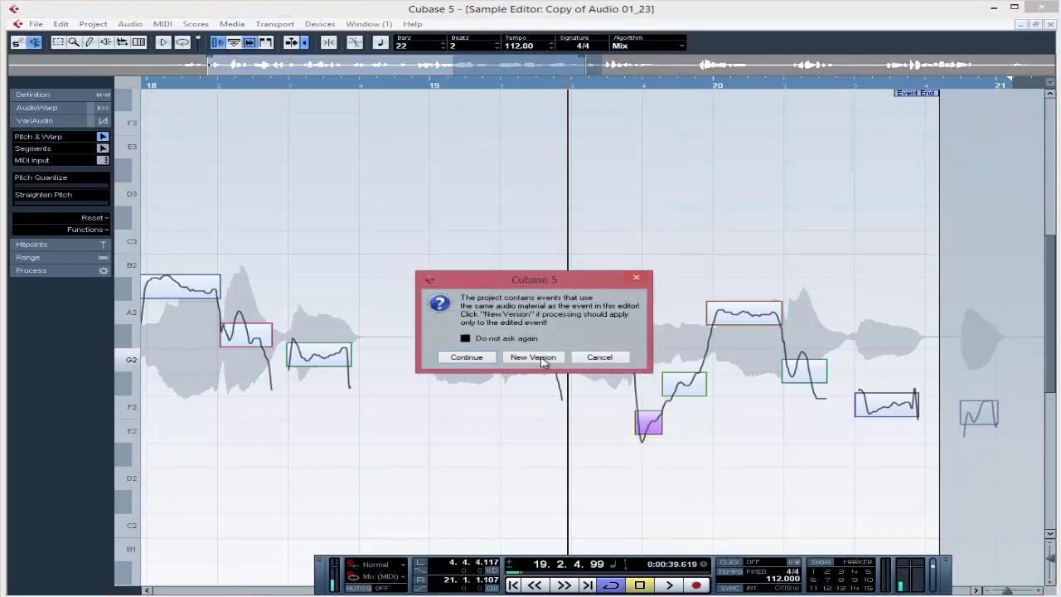
pyautogui.press('Return')
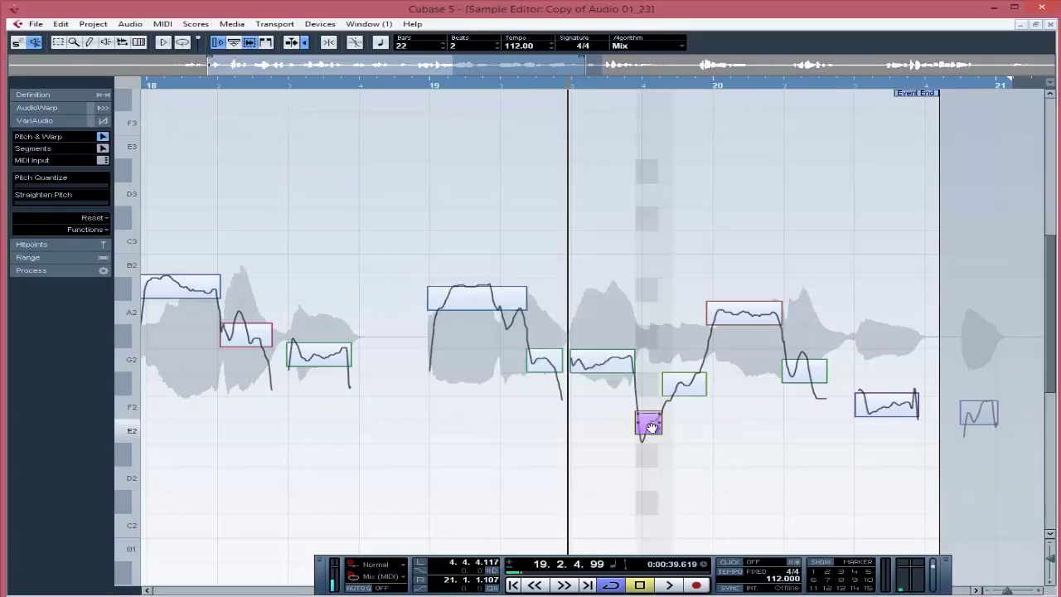
pyautogui.press('space')
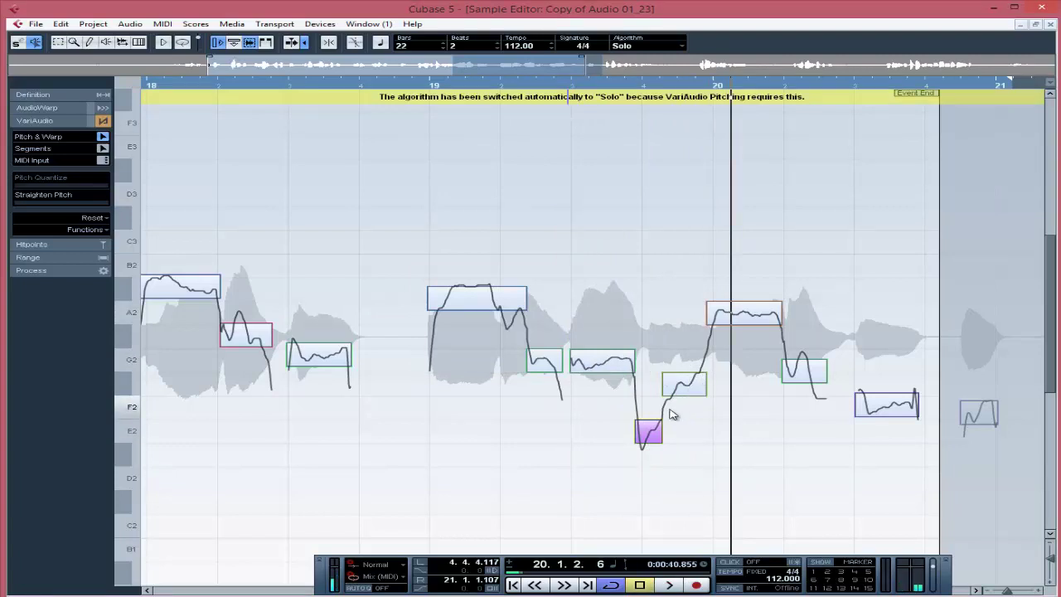
# Step: Raise the segment just before bar 20 to G2, and listen to the phrase from bar 19
pyautogui.click(682, 385)
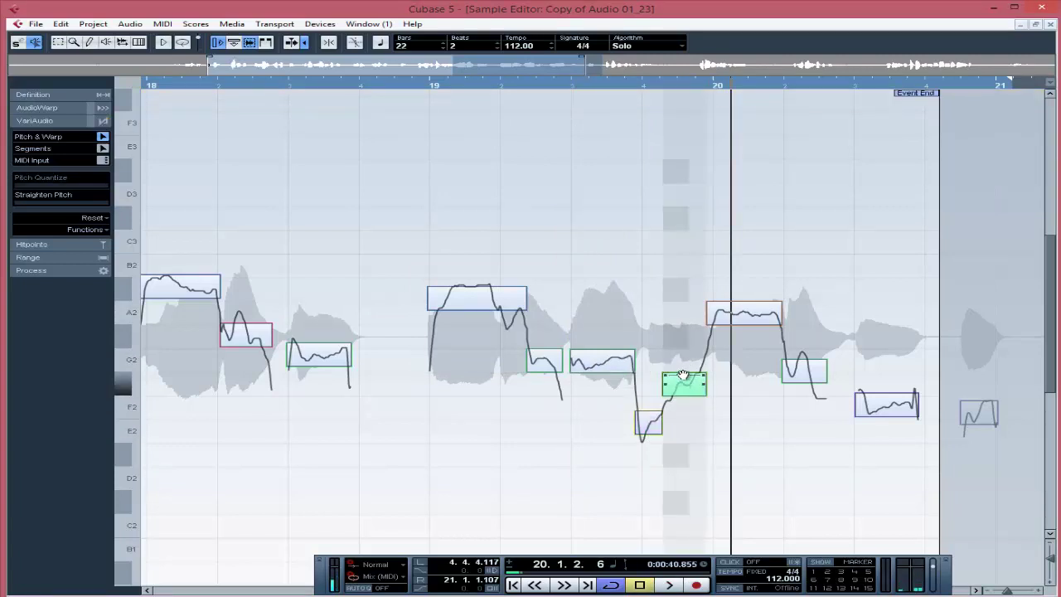
pyautogui.moveTo(682, 387); pyautogui.dragTo(682, 370)
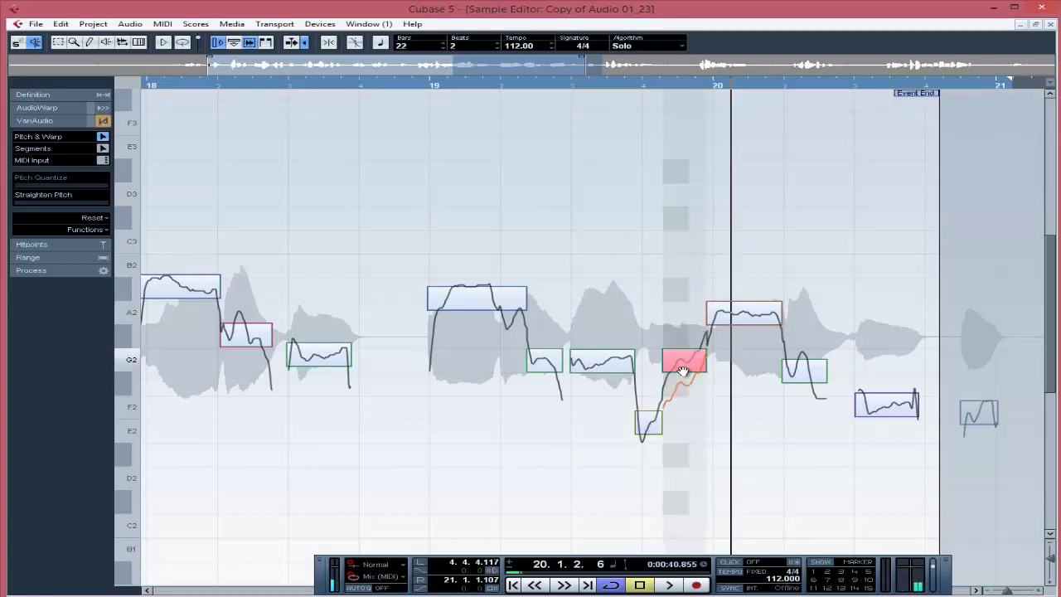
pyautogui.click(515, 86)
pyautogui.press('space')
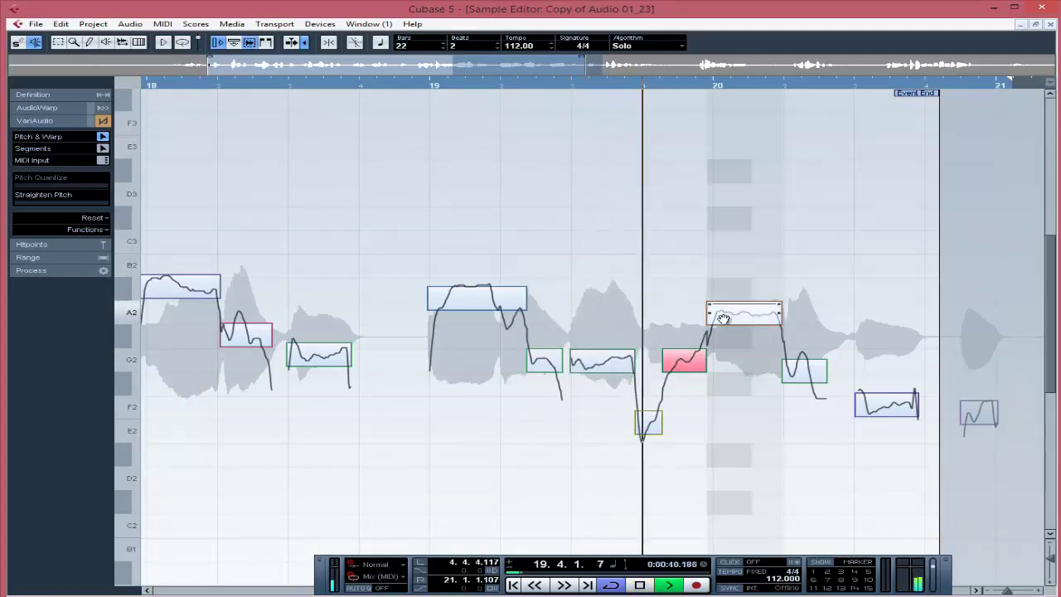
# Step: Lower the segment just before bar 20 to F2, and listen to the phrase from bar 19 and again from bar 18.3
pyautogui.moveTo(685, 358); pyautogui.dragTo(686, 413)
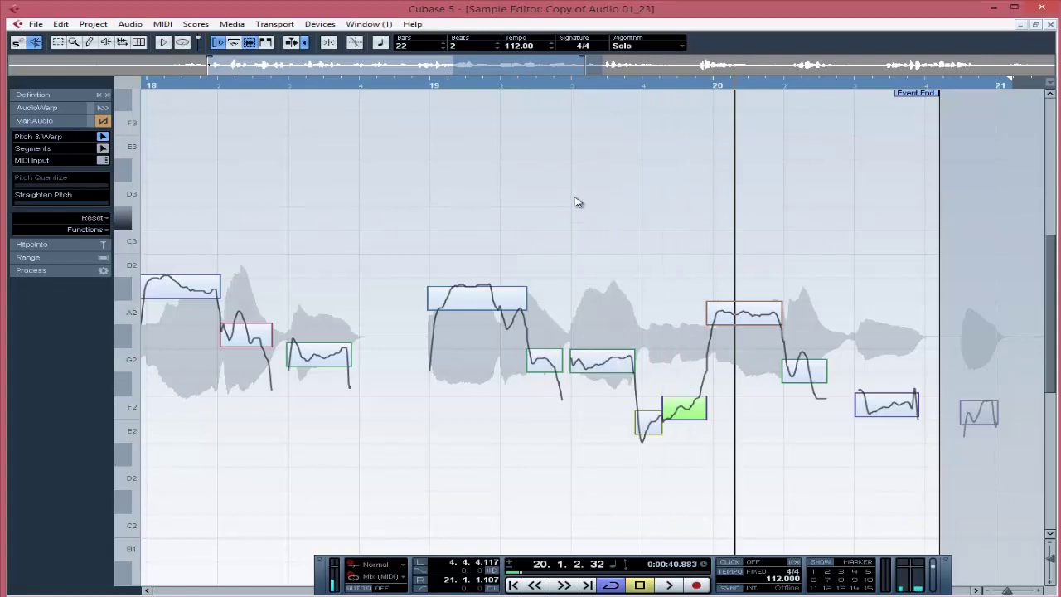
pyautogui.click(521, 86)
pyautogui.press('space')
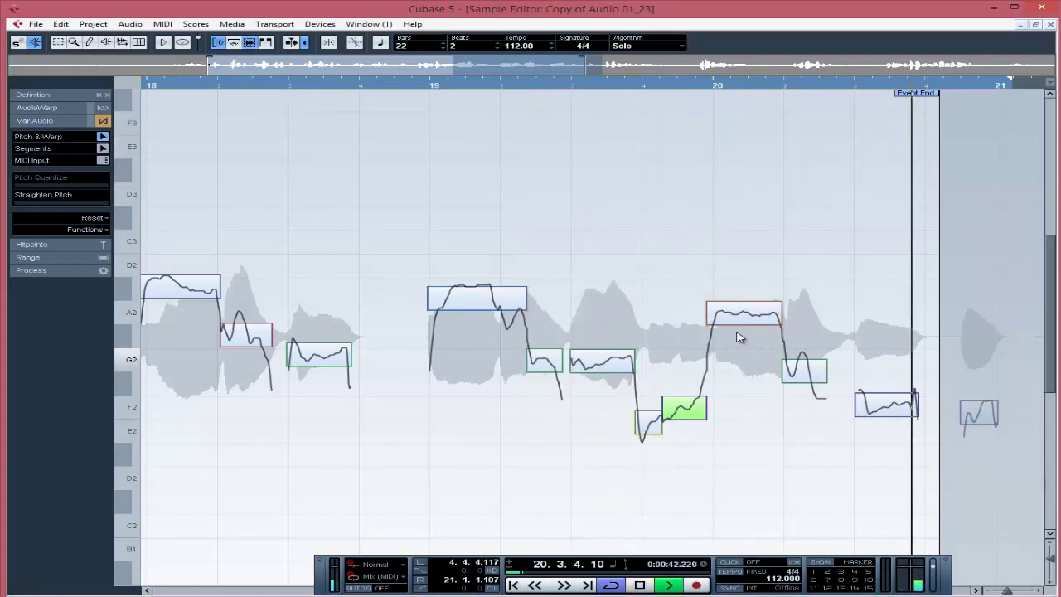
pyautogui.press('space')
pyautogui.click(342, 87)
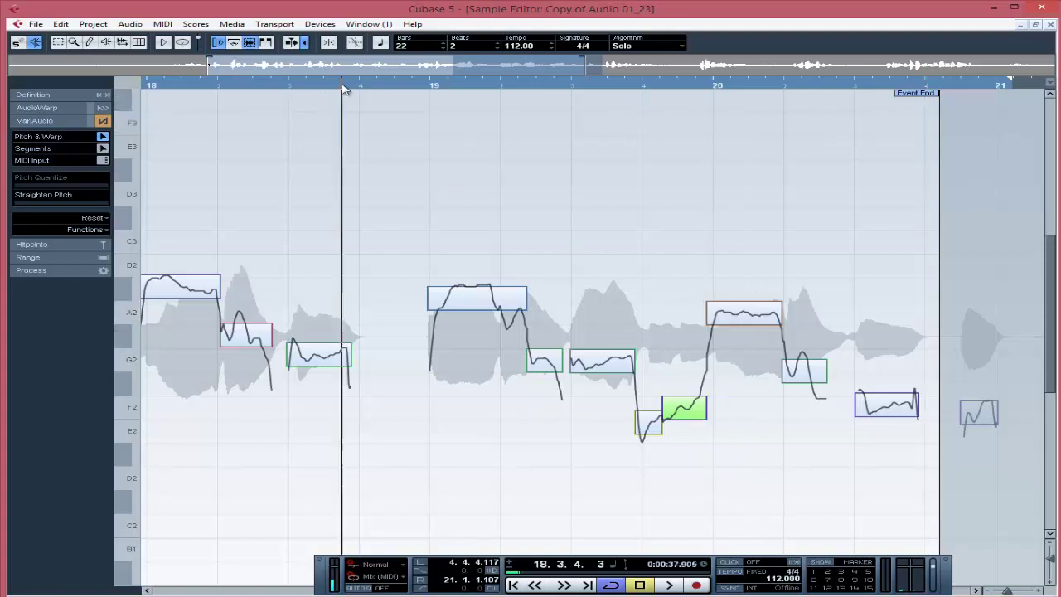
pyautogui.press('space')
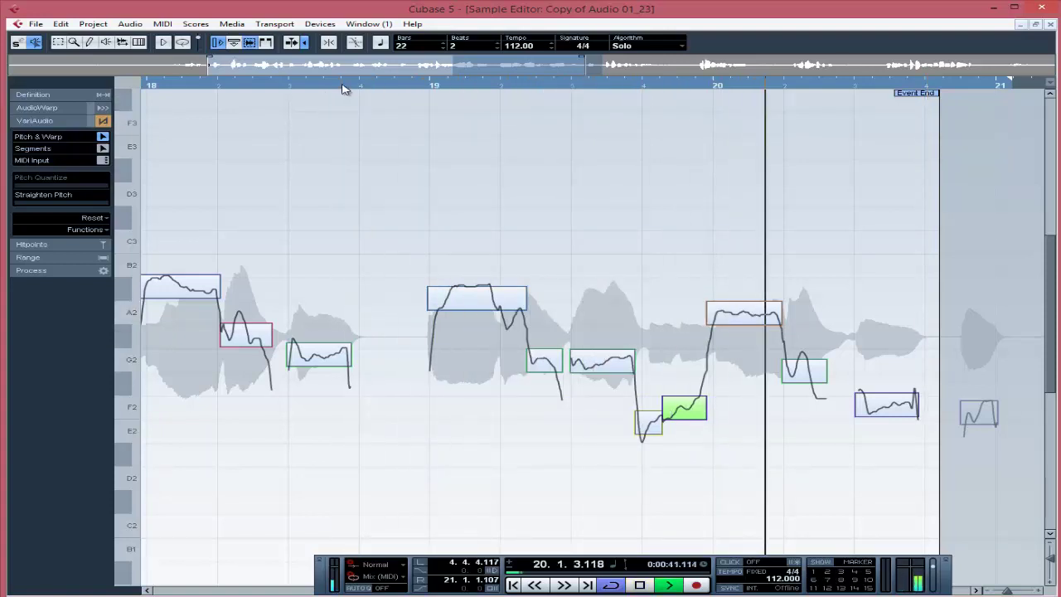
pyautogui.press('space')
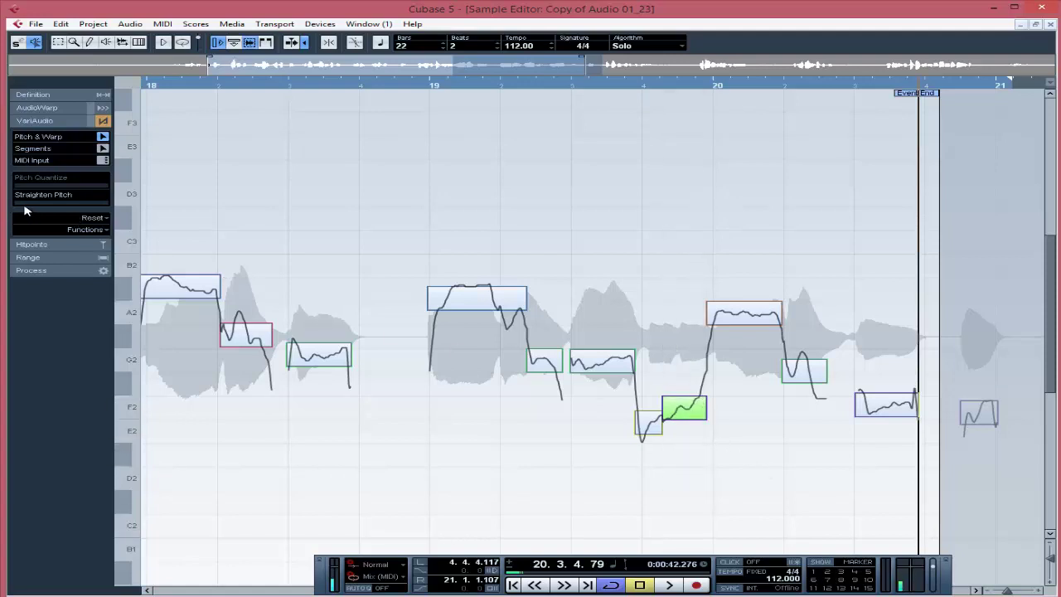
# Step: Close the Sample Editor and turn off solo on the Audio 01 track
pyautogui.moveTo(24, 202)
pyautogui.mouseDown()
pyautogui.moveTo(113, 213)
pyautogui.moveTo(8, 208)
pyautogui.mouseUp()
pyautogui.click(1050, 25)
pyautogui.click(624, 221)
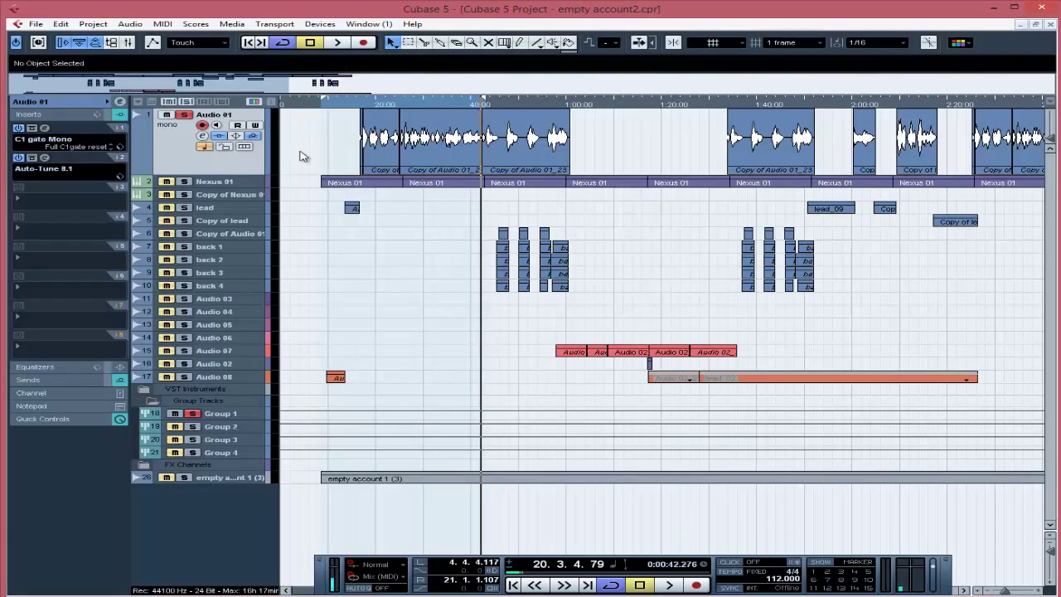
pyautogui.click(185, 115)
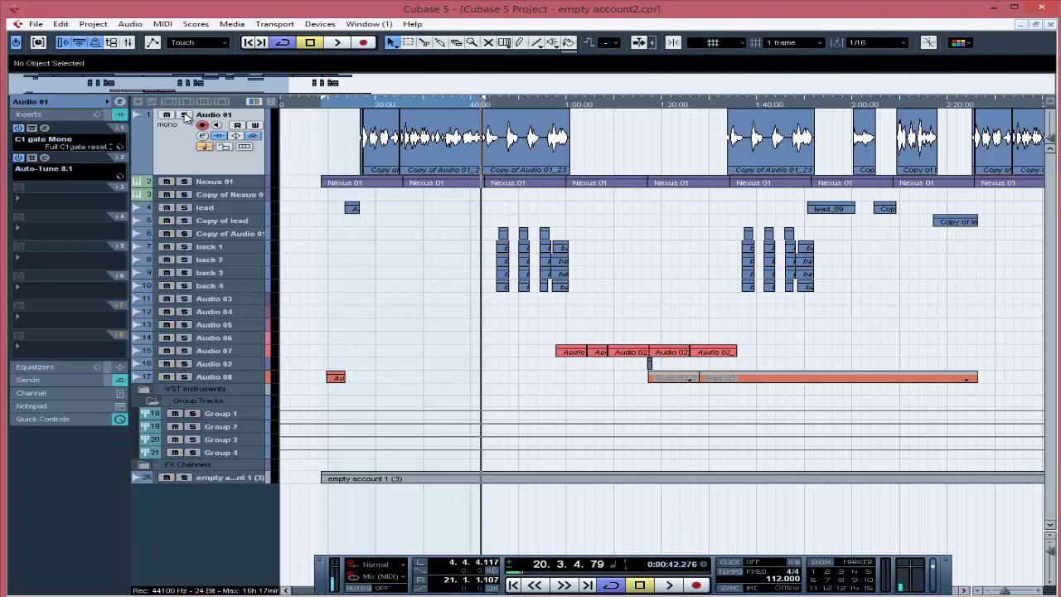